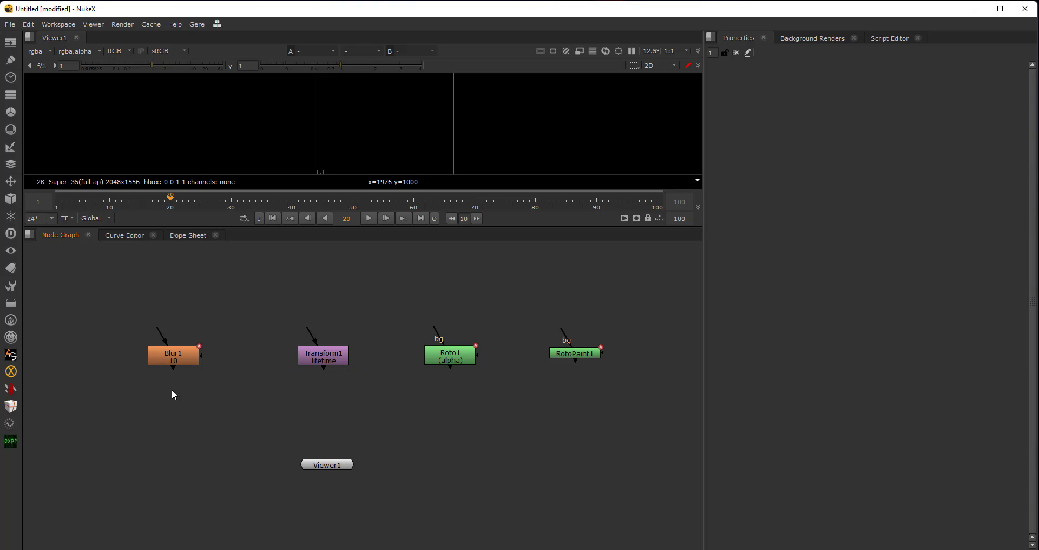
Add a TimeOffset node below Blur1 with a time offset of 50 frames, and delete it again.
{"action": "key", "text": "Tab"}
{"action": "type", "text": "timeoff"}
{"action": "key", "text": "Return"}
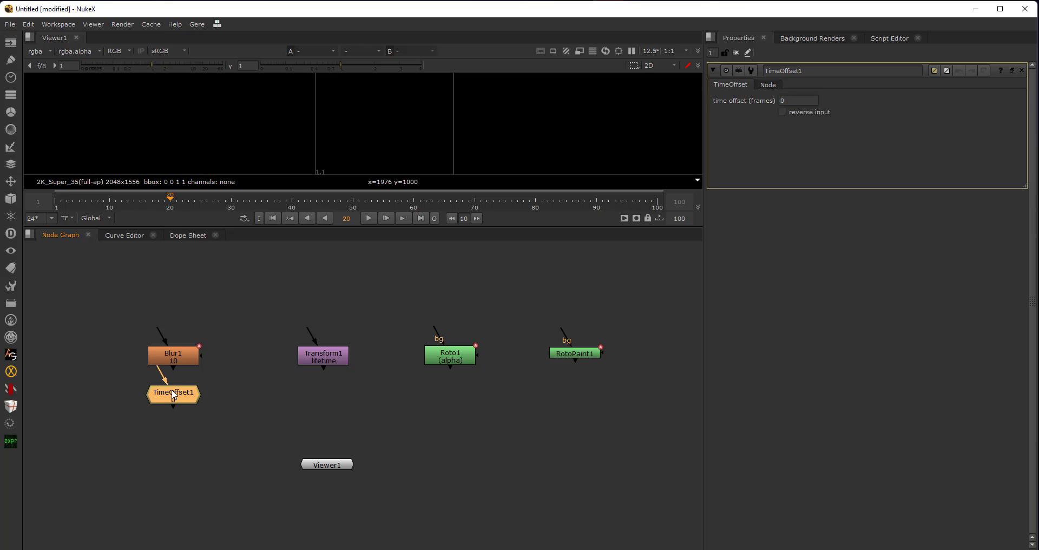
{"action": "left_click_drag", "start_coordinate": [183, 397], "coordinate": [185, 389]}
{"action": "left_click", "coordinate": [808, 99]}
{"action": "type", "text": "50"}
{"action": "key", "text": "Return"}
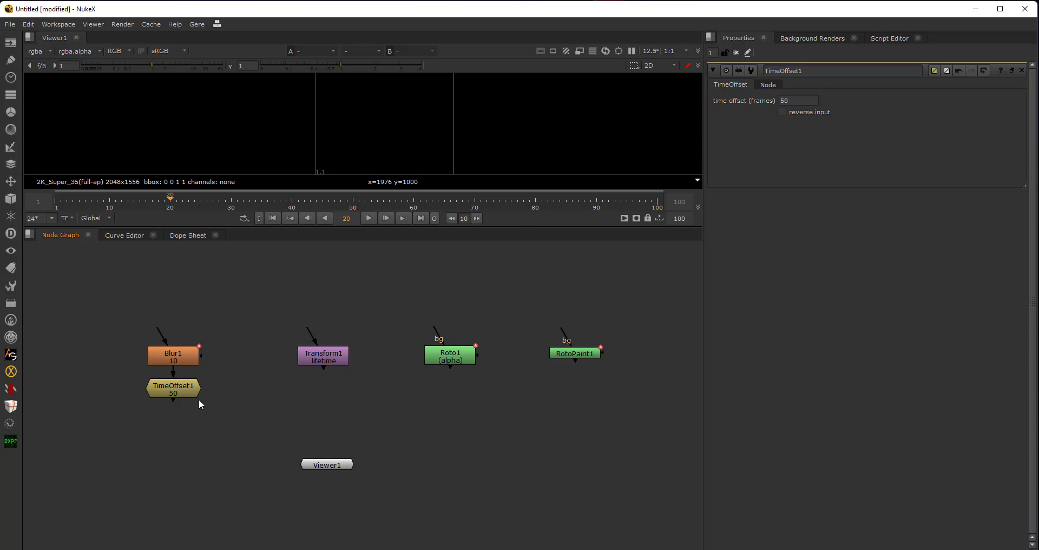
{"action": "left_click", "coordinate": [197, 395]}
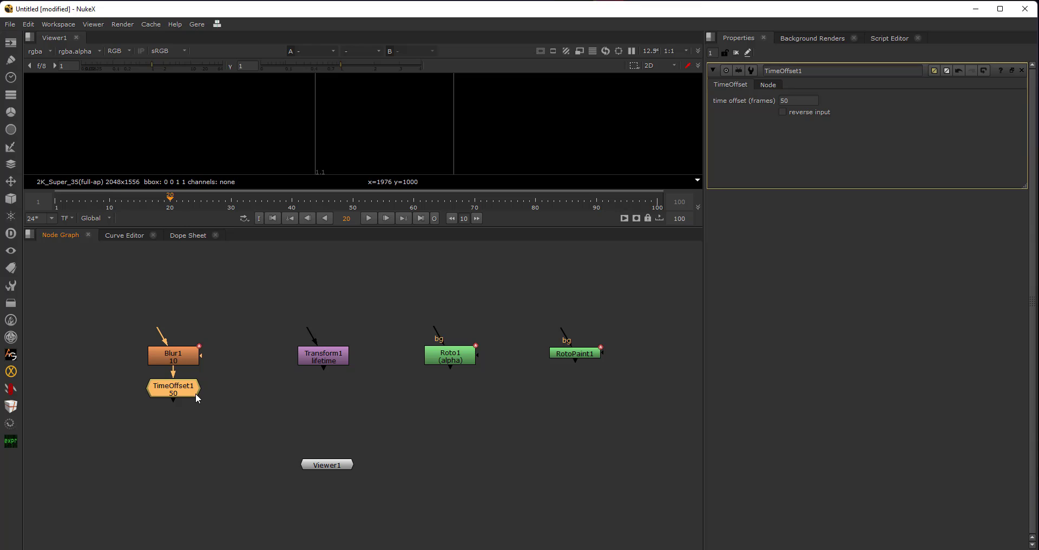
{"action": "key", "text": "Delete"}
Move all of Blur1's size keyframes by 50 frames in the Dope Sheet, and undo the move.
{"action": "double_click", "coordinate": [178, 358]}
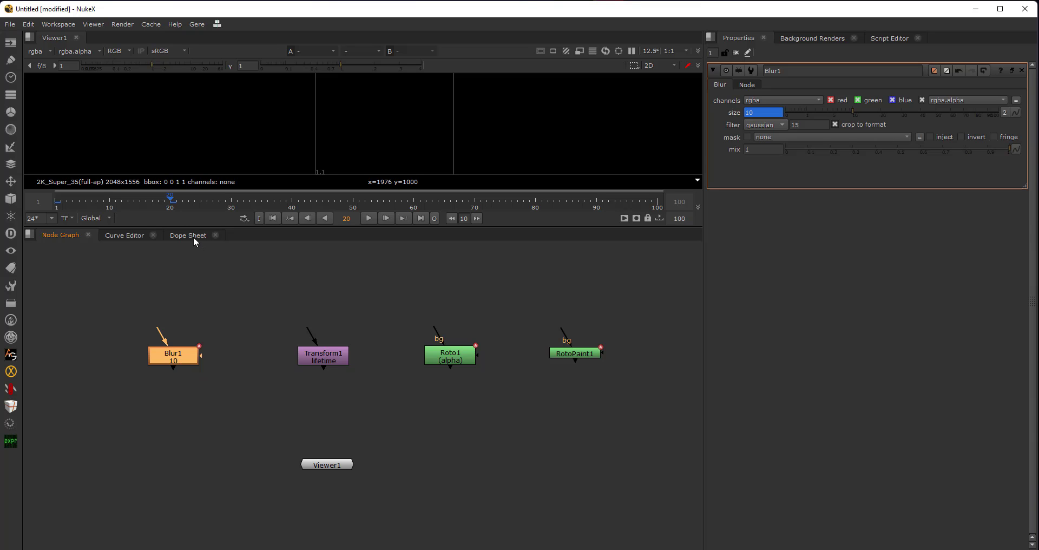
{"action": "left_click", "coordinate": [195, 239]}
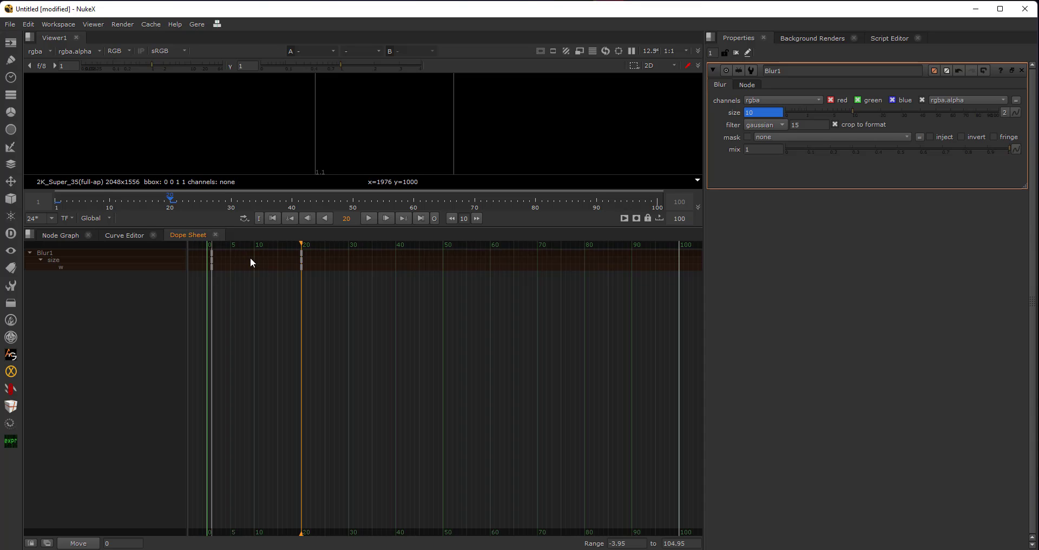
{"action": "key", "text": "ctrl+a"}
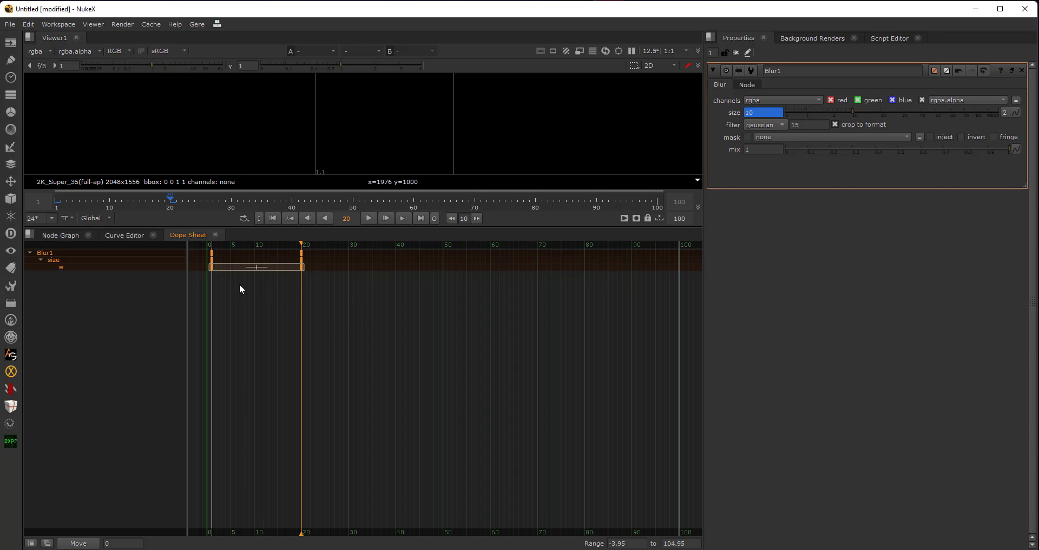
{"action": "left_click", "coordinate": [119, 541]}
{"action": "type", "text": "50"}
{"action": "key", "text": "Return"}
{"action": "left_click", "coordinate": [84, 544]}
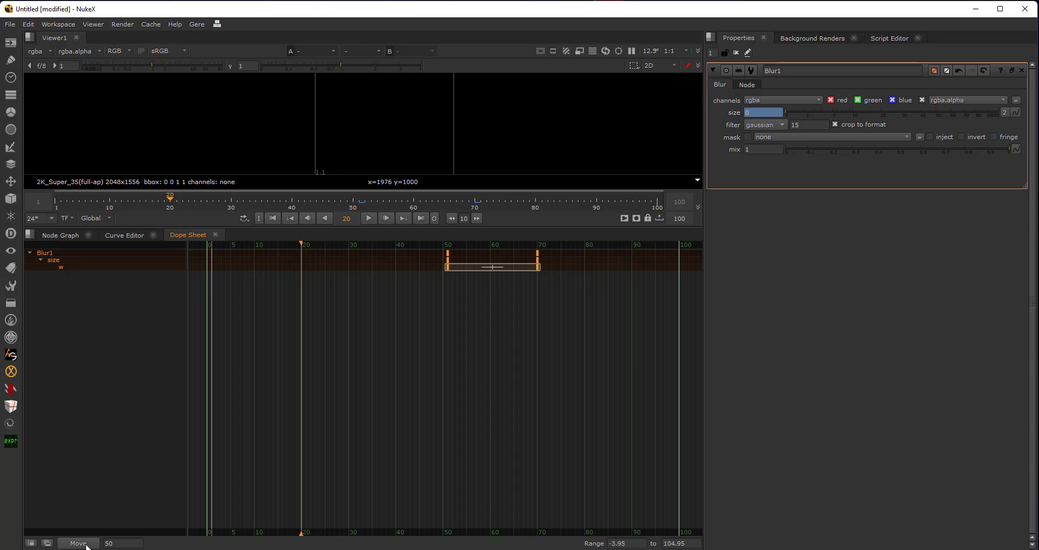
{"action": "key", "text": "ctrl+z"}
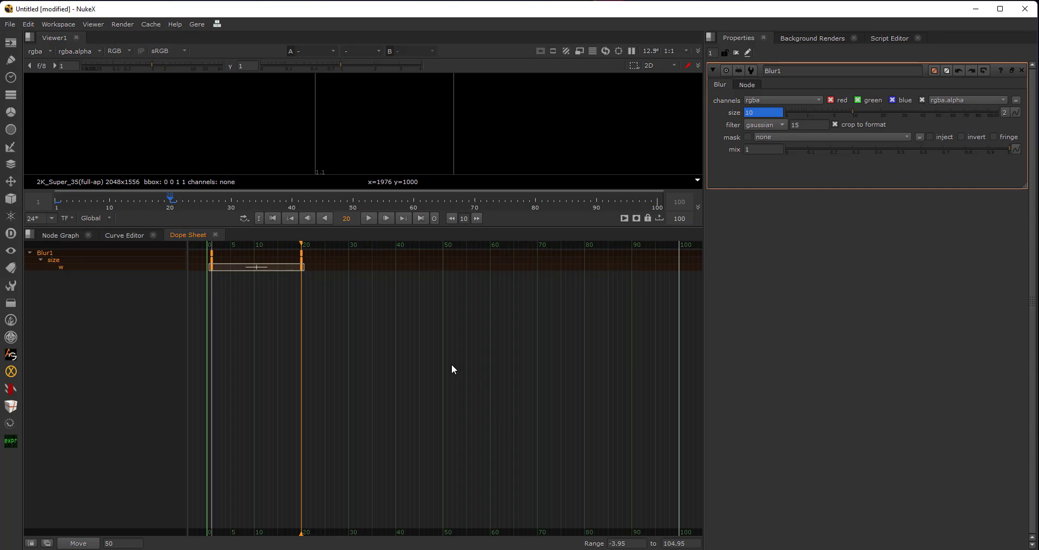
Return to the node graph and inspect the lifetime range in Transform1's node properties.
{"action": "left_click", "coordinate": [62, 235]}
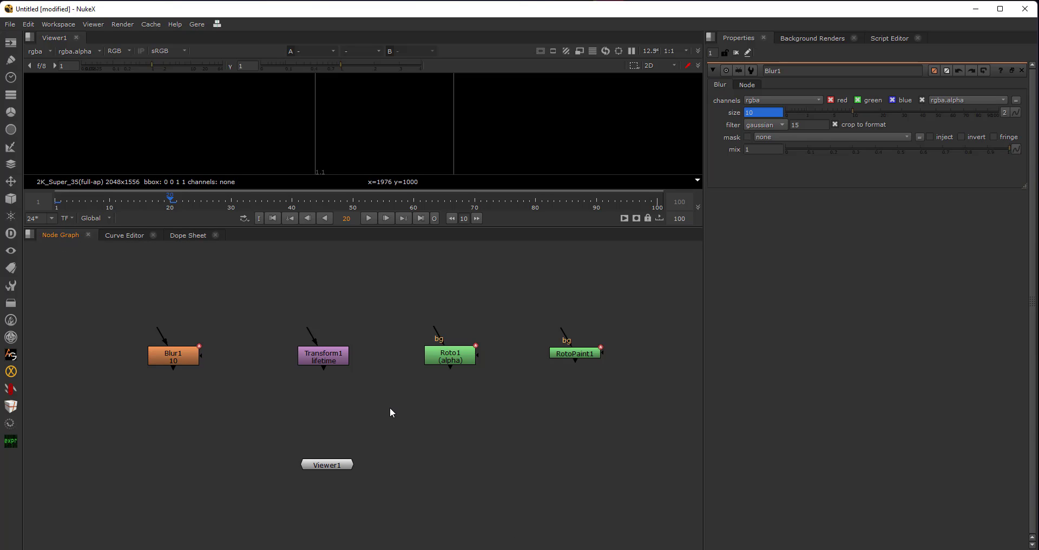
{"action": "double_click", "coordinate": [331, 361]}
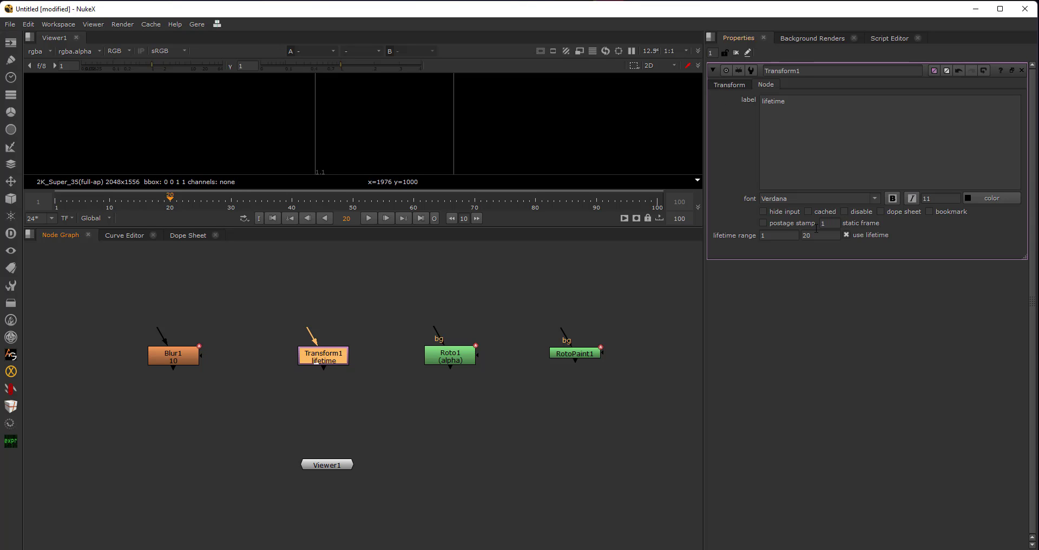
{"action": "left_click", "coordinate": [782, 237]}
{"action": "left_click", "coordinate": [821, 239]}
{"action": "left_click", "coordinate": [772, 234]}
{"action": "left_click", "coordinate": [814, 235]}
{"action": "left_click", "coordinate": [542, 419]}
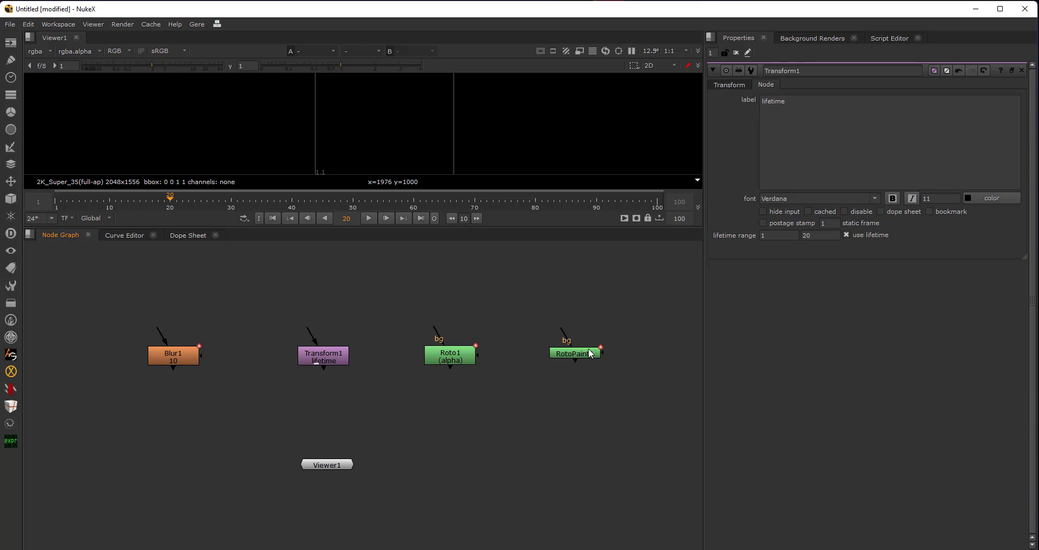
Inspect the lifetimes of RotoPaint1's clone, brush and eraser strokes, and close all open node properties.
{"action": "double_click", "coordinate": [590, 354]}
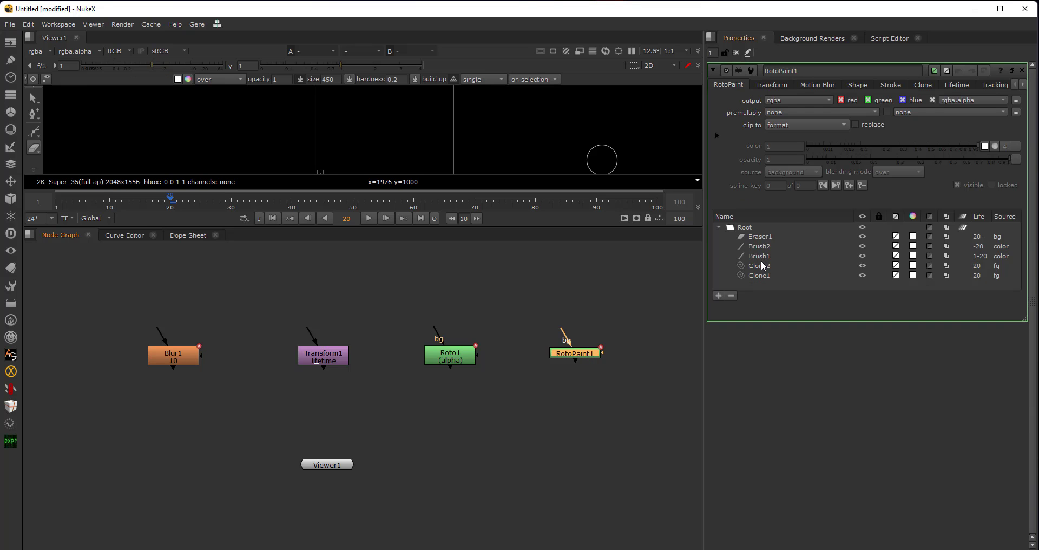
{"action": "left_click", "coordinate": [500, 432]}
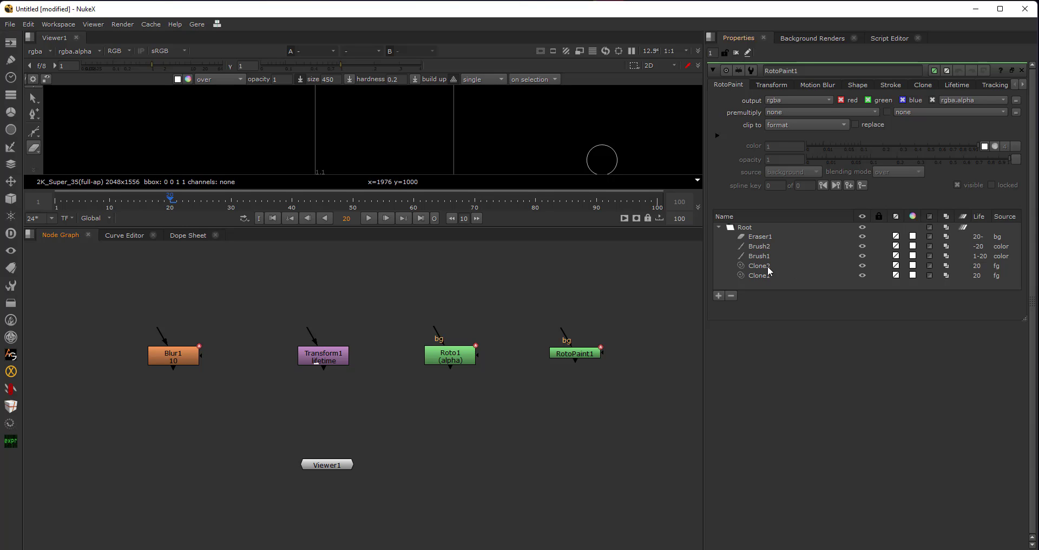
{"action": "left_click", "coordinate": [977, 268]}
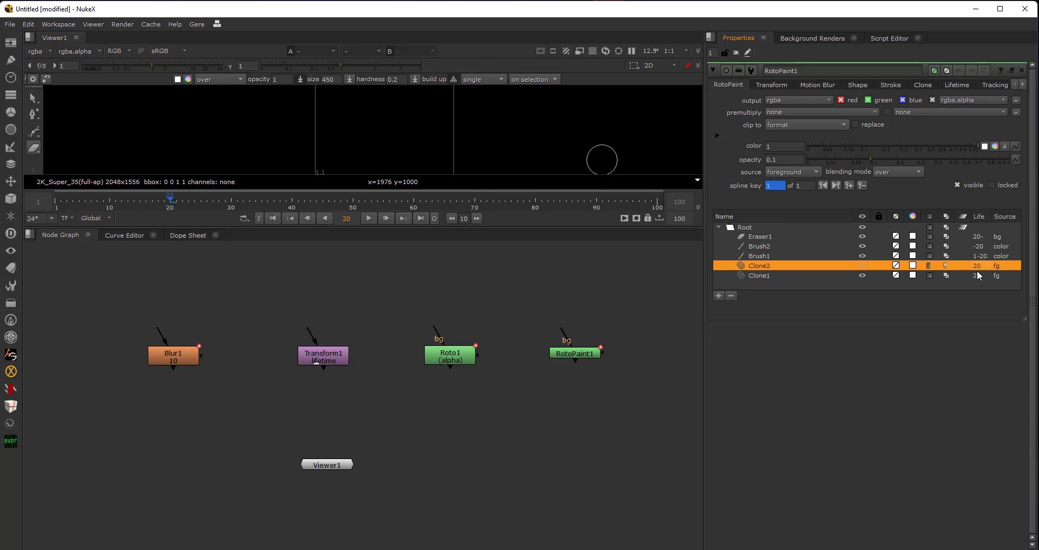
{"action": "left_click", "coordinate": [764, 275]}
{"action": "left_click", "coordinate": [765, 264]}
{"action": "left_click", "coordinate": [765, 276]}
{"action": "left_click", "coordinate": [765, 266]}
{"action": "left_click", "coordinate": [764, 256]}
{"action": "left_click", "coordinate": [764, 246]}
{"action": "left_click", "coordinate": [764, 237]}
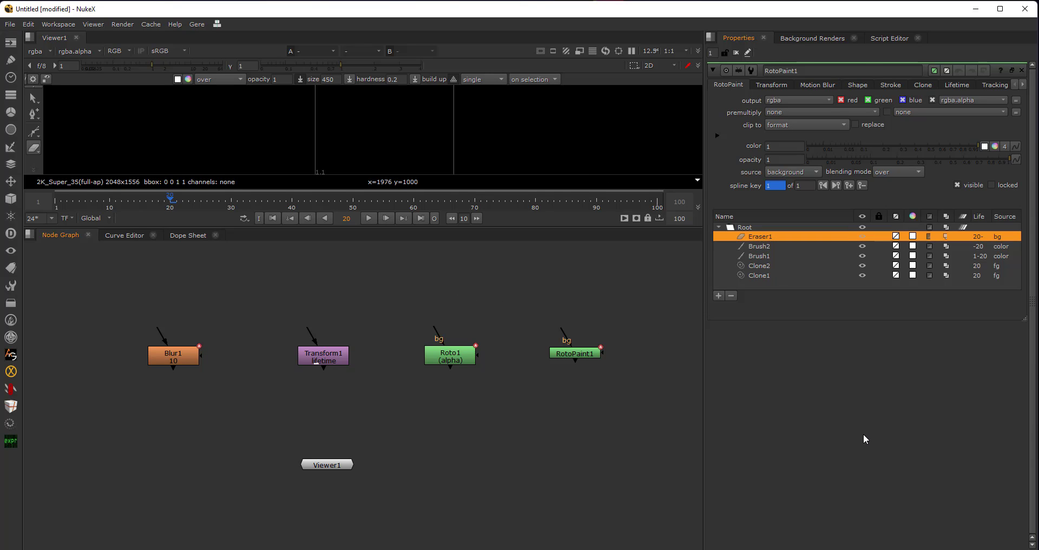
{"action": "key", "text": "ctrl+shift+a"}
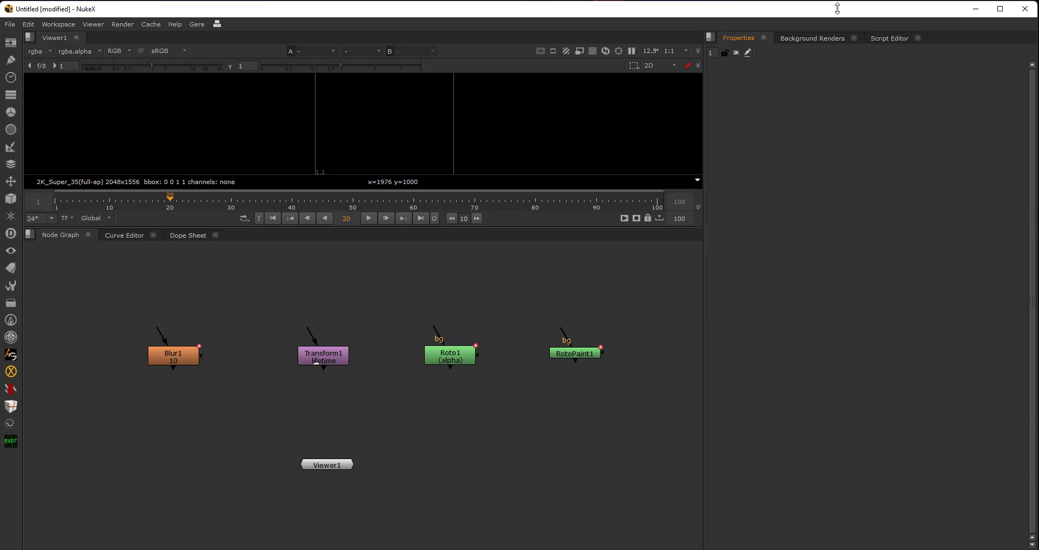
Paste the copied OffsetAnimation Python script into the Script Editor and look through its code.
{"action": "left_click", "coordinate": [887, 39]}
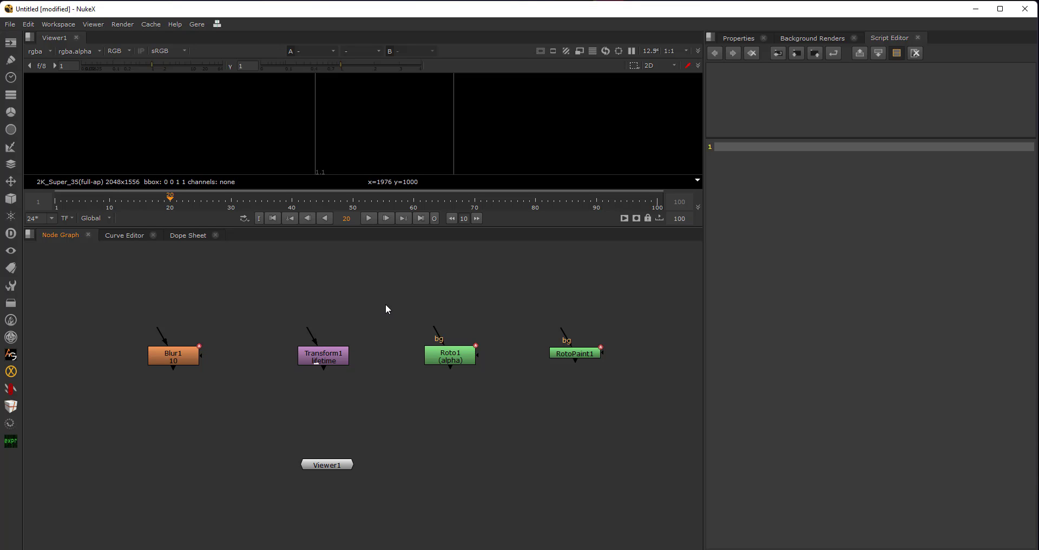
{"action": "left_click", "coordinate": [818, 272]}
{"action": "left_click", "coordinate": [711, 37]}
{"action": "mouse_move", "coordinate": [758, 141]}
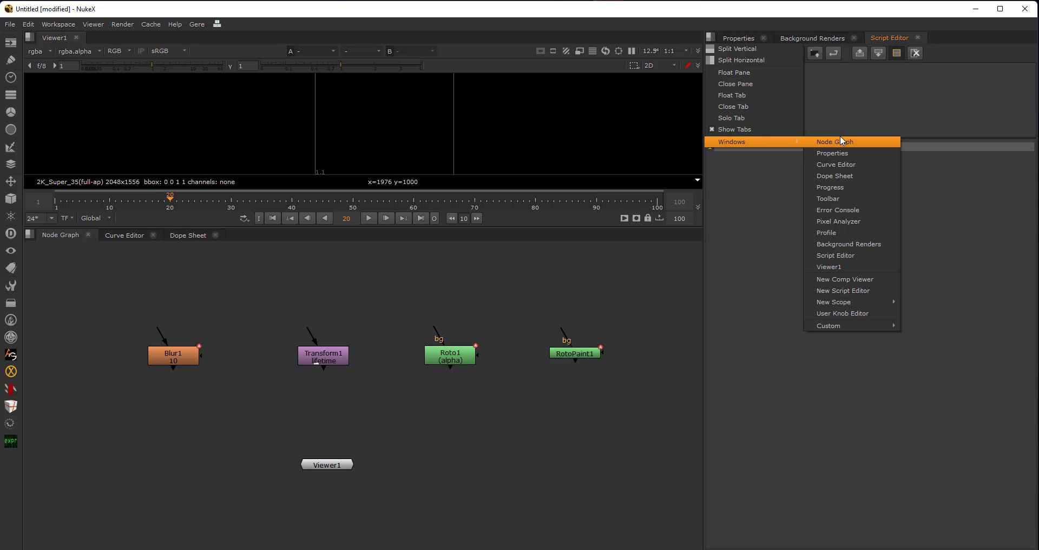
{"action": "left_click", "coordinate": [864, 255]}
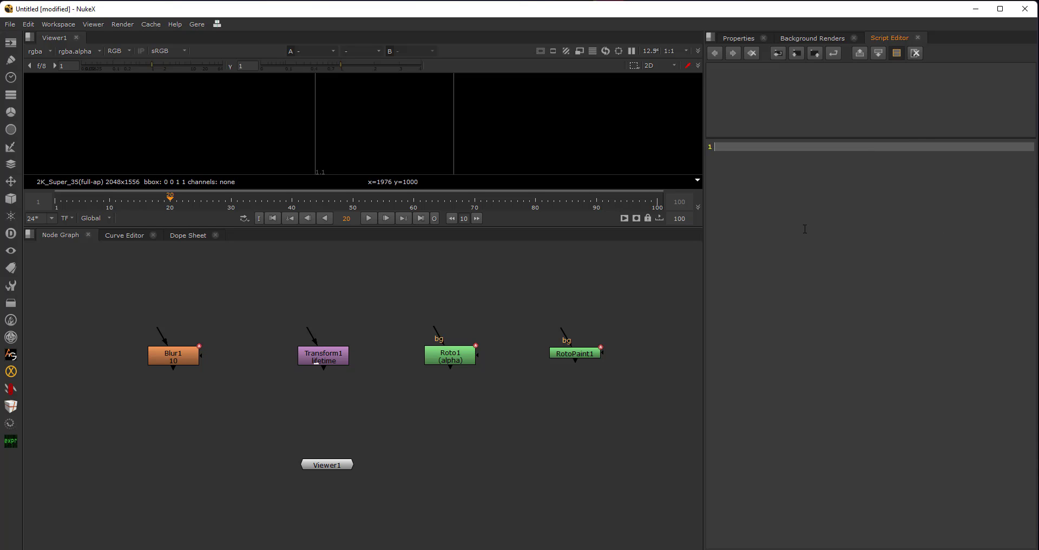
{"action": "key", "text": "ctrl+v"}
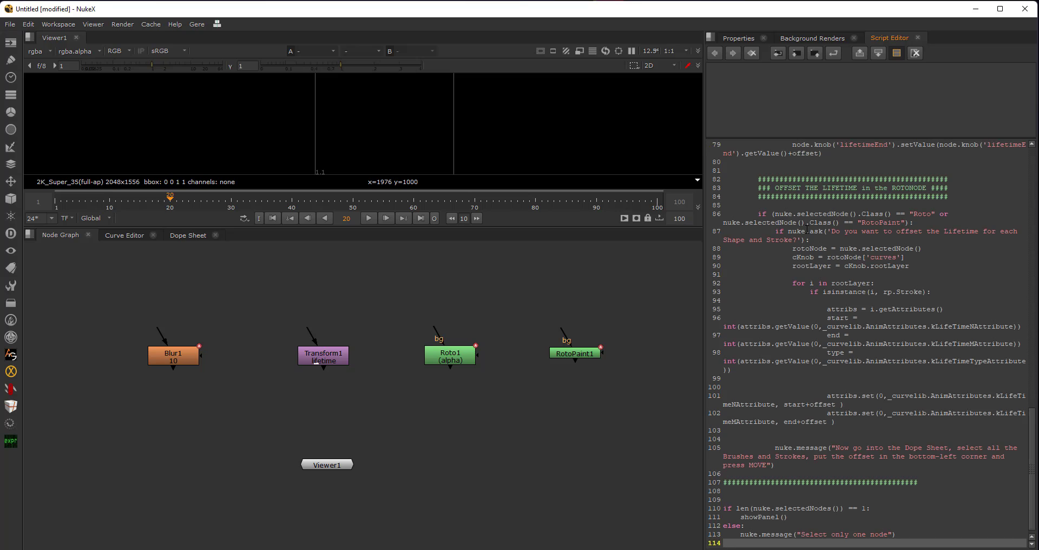
{"action": "scroll", "coordinate": [819, 249], "scroll_direction": "up", "scroll_amount": 20}
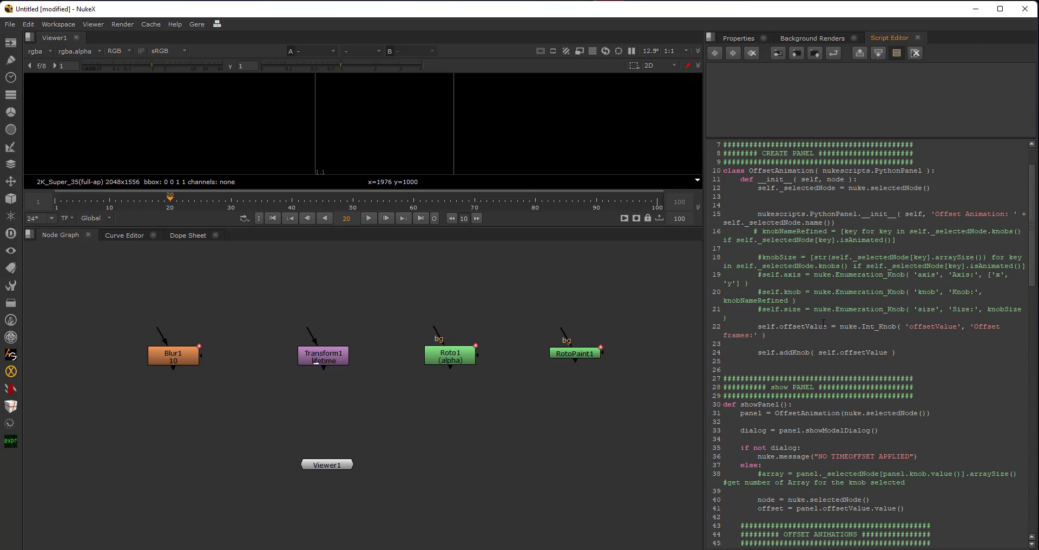
{"action": "scroll", "coordinate": [806, 227], "scroll_direction": "down", "scroll_amount": 20}
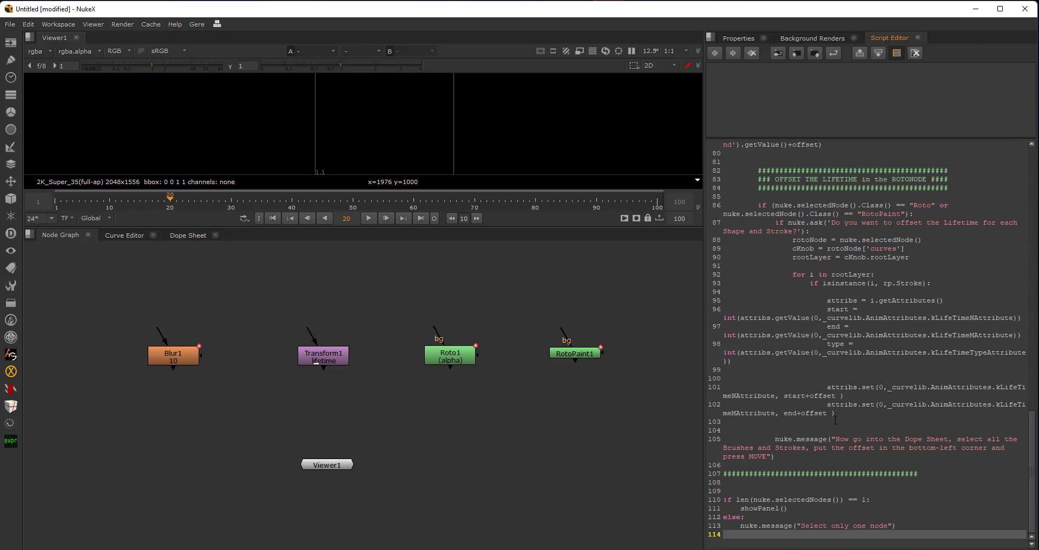
{"action": "left_click", "coordinate": [893, 508]}
{"action": "left_click", "coordinate": [868, 525]}
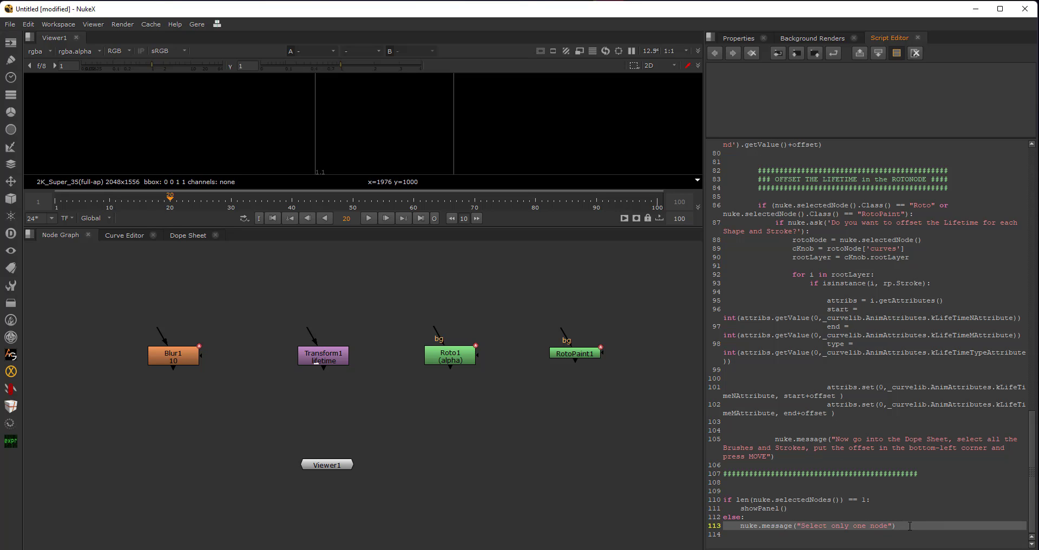
Select Blur1, open its properties and display its size keyframes in the Dope Sheet.
{"action": "left_click_drag", "start_coordinate": [102, 303], "coordinate": [227, 414]}
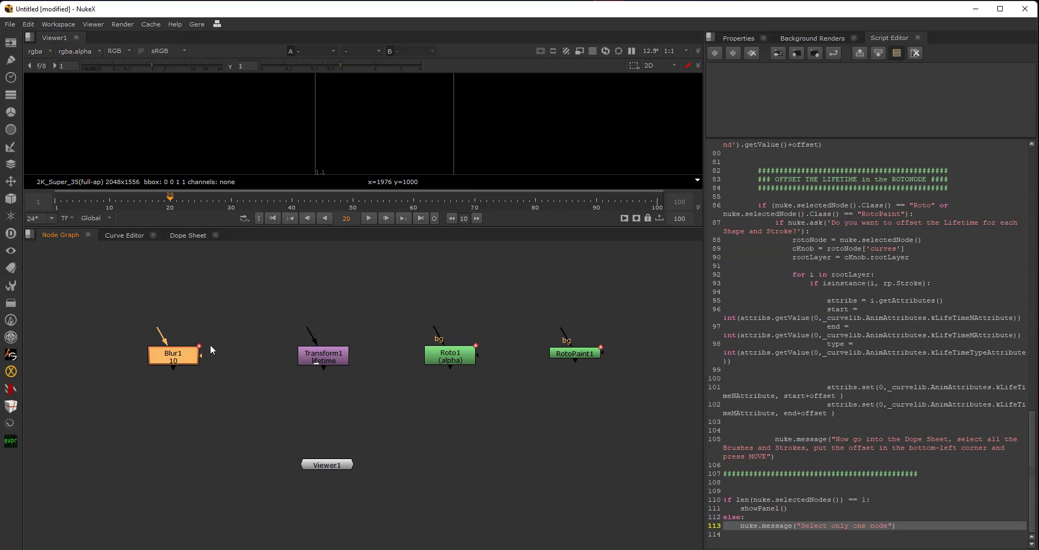
{"action": "left_click", "coordinate": [108, 349]}
{"action": "double_click", "coordinate": [189, 358]}
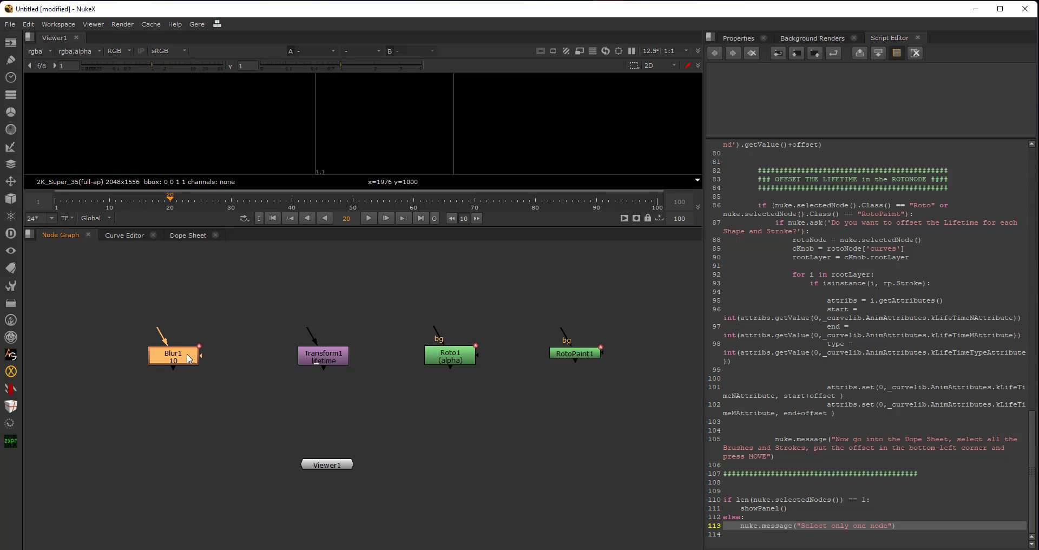
{"action": "left_click", "coordinate": [190, 235]}
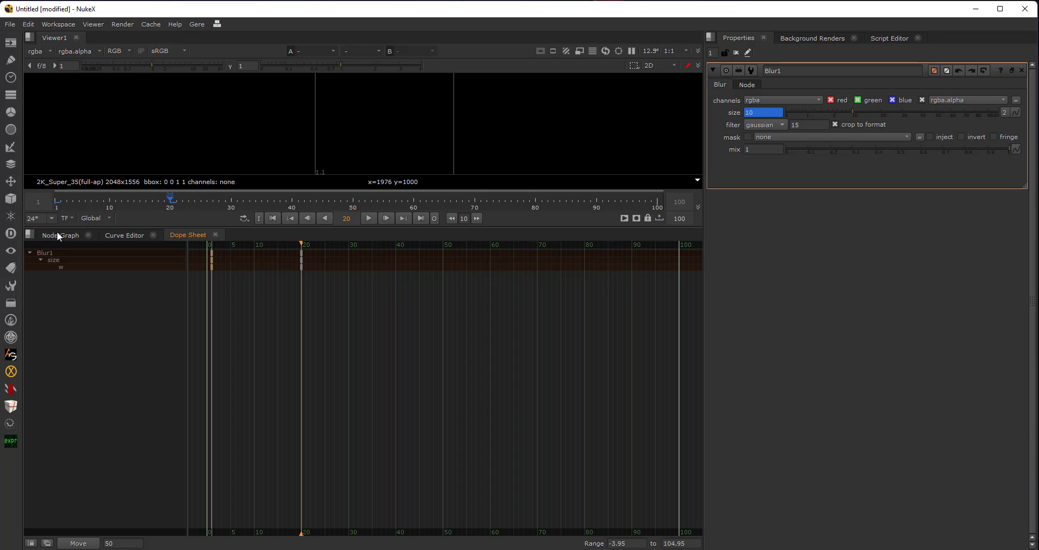
Run the entire OffsetAnimation script from the Script Editor with Blur1 as the selected node.
{"action": "left_click", "coordinate": [889, 38]}
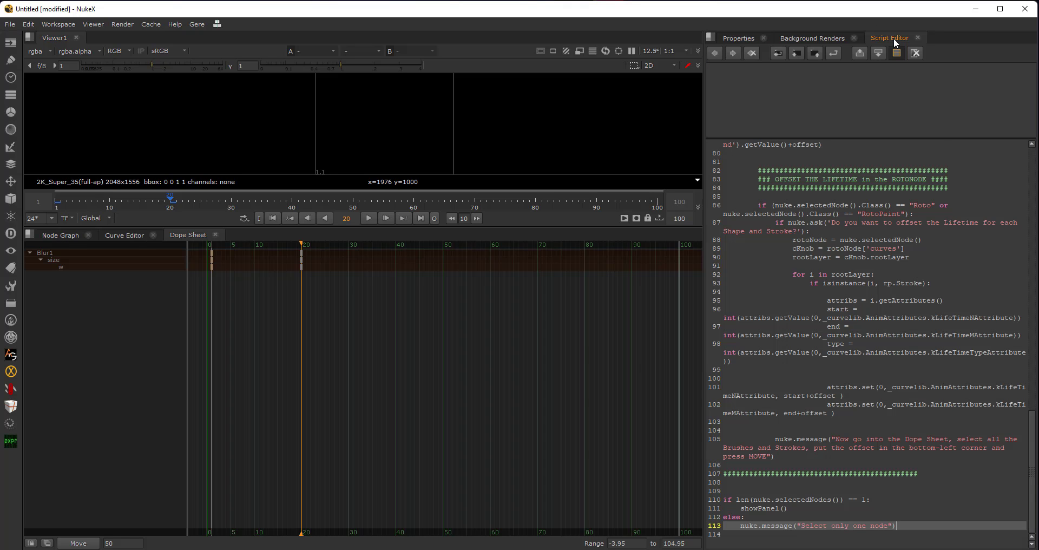
{"action": "scroll", "coordinate": [850, 313], "scroll_direction": "up", "scroll_amount": 10}
{"action": "left_click", "coordinate": [871, 223]}
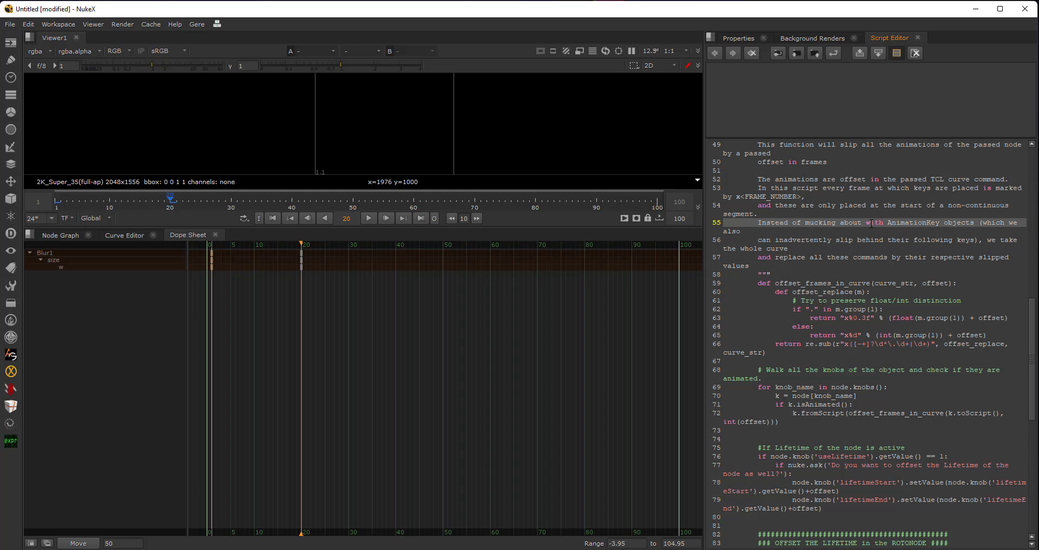
{"action": "key", "text": "ctrl+a"}
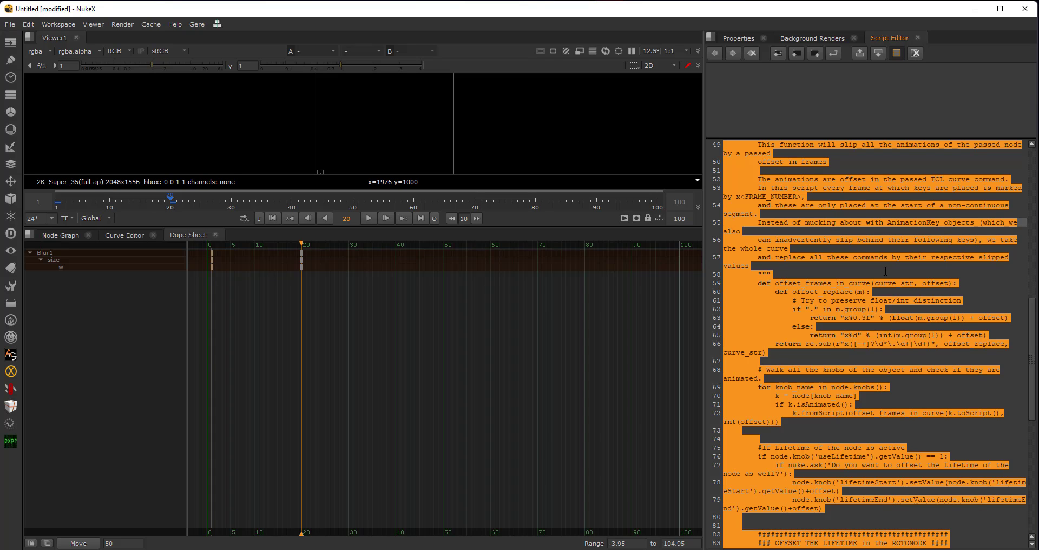
{"action": "key", "text": "ctrl+Return"}
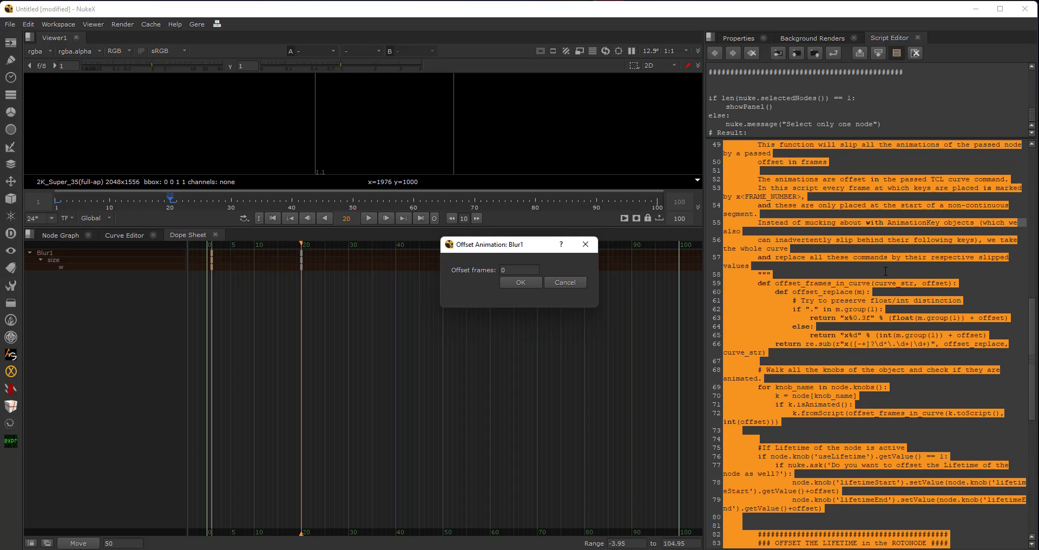
Offset Blur1's animation by 50 frames and select the shifted keyframes in the Dope Sheet.
{"action": "left_click_drag", "start_coordinate": [465, 251], "coordinate": [442, 227]}
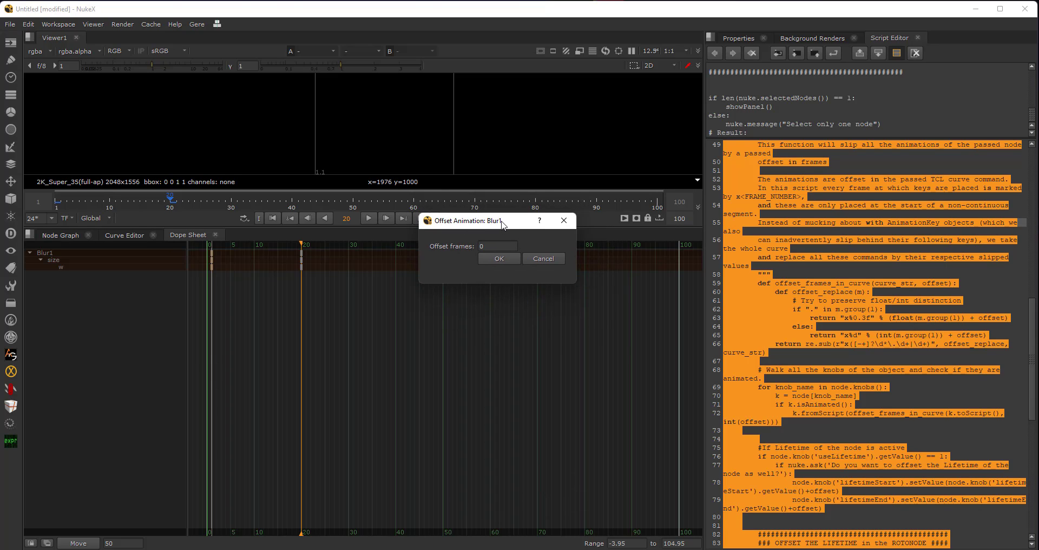
{"action": "double_click", "coordinate": [492, 246]}
{"action": "type", "text": "50"}
{"action": "left_click", "coordinate": [500, 259]}
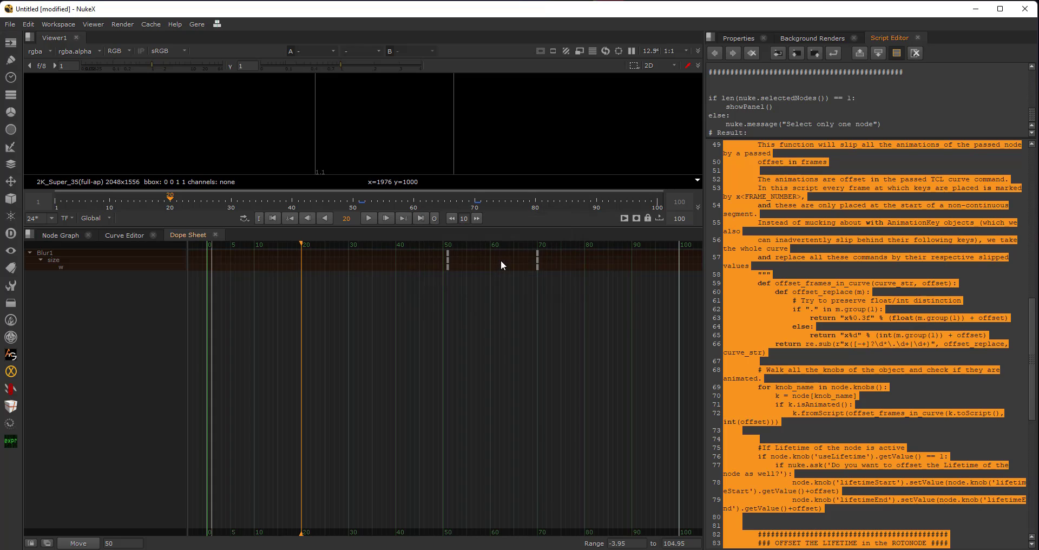
{"action": "left_click_drag", "start_coordinate": [404, 255], "coordinate": [563, 299]}
{"action": "left_click", "coordinate": [128, 543]}
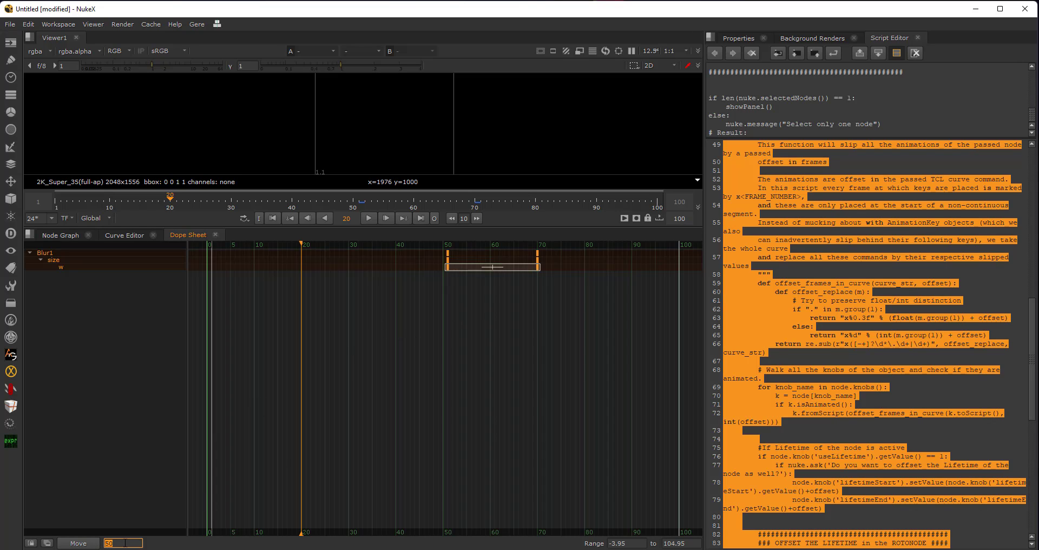
Open Transform1's properties from the Node Graph, inspect its lifetime range and keep Transform1 selected.
{"action": "left_click", "coordinate": [77, 235]}
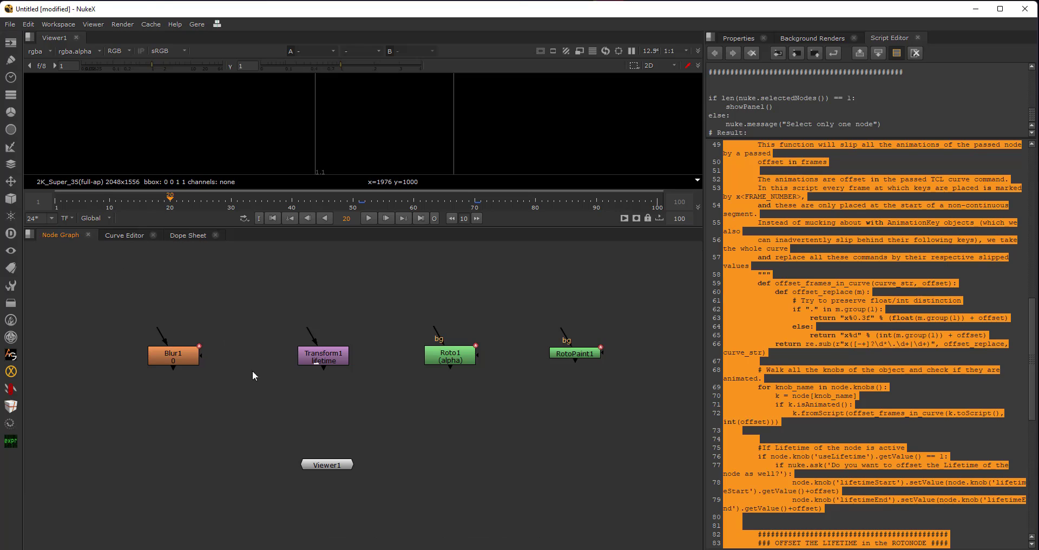
{"action": "double_click", "coordinate": [336, 357]}
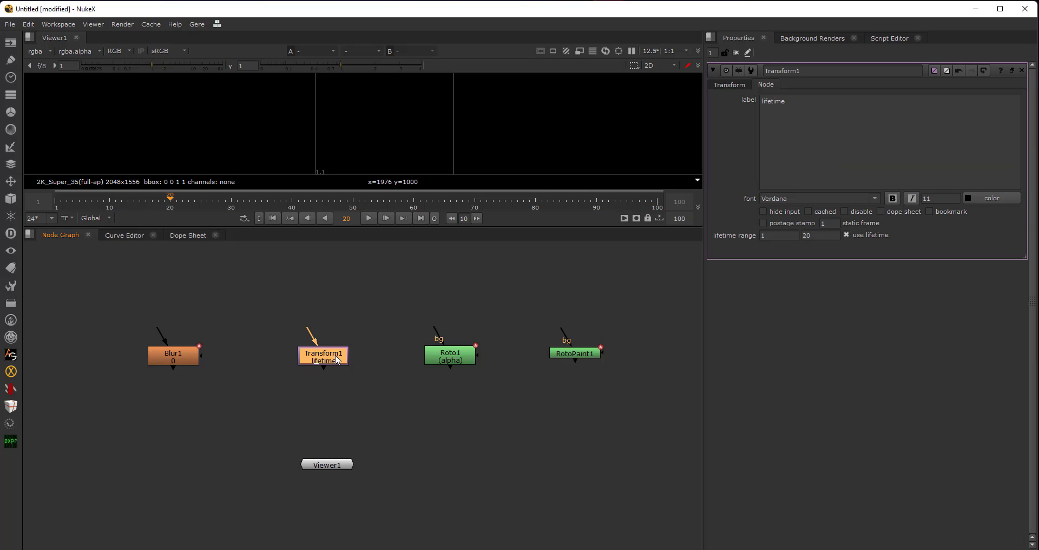
{"action": "left_click", "coordinate": [784, 239]}
{"action": "key", "text": "Return"}
{"action": "left_click", "coordinate": [775, 236]}
{"action": "left_click", "coordinate": [819, 240]}
{"action": "left_click", "coordinate": [346, 370]}
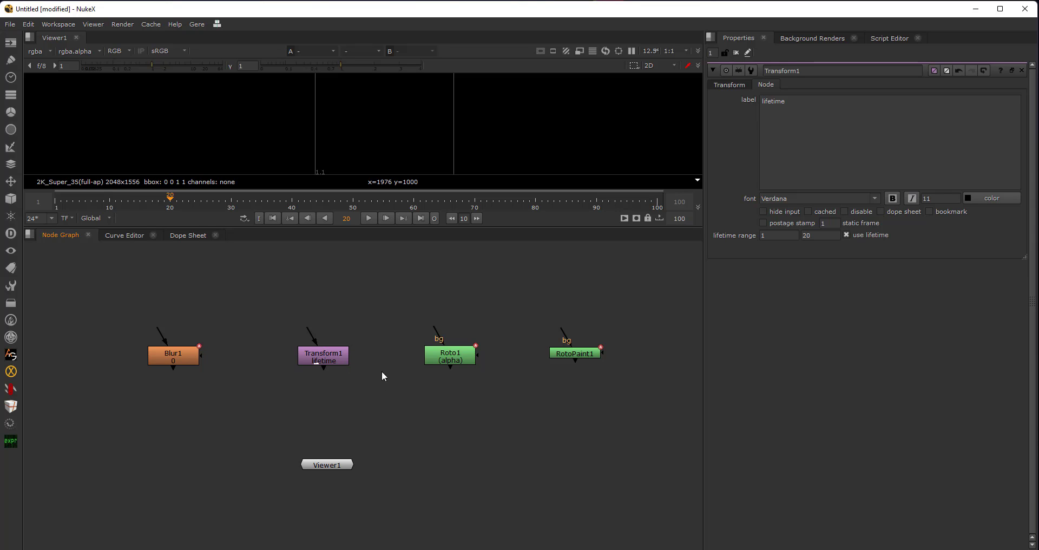
{"action": "left_click", "coordinate": [335, 359]}
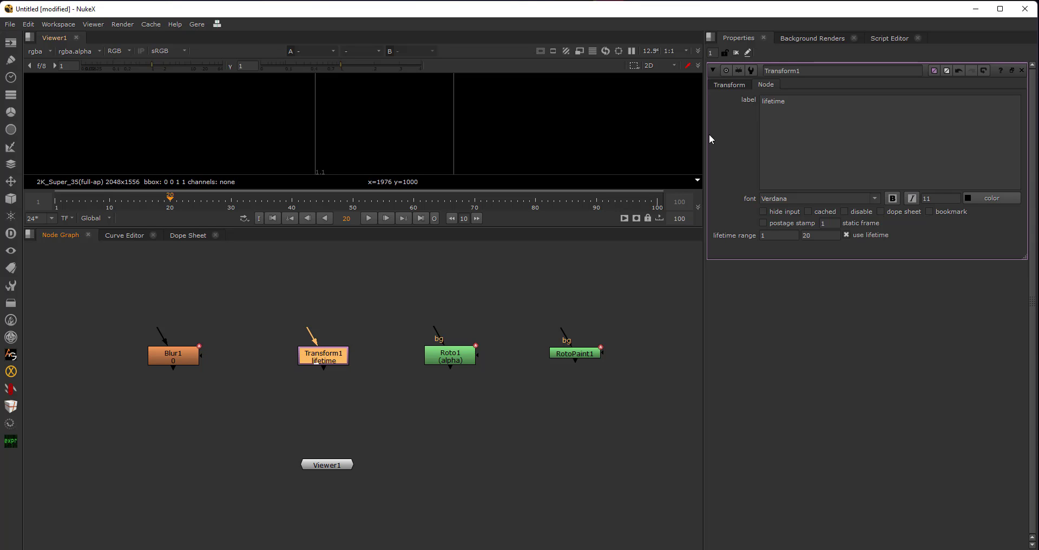
Examine Transform1's translate x and y values and the start and end of its lifetime range.
{"action": "left_click", "coordinate": [728, 85]}
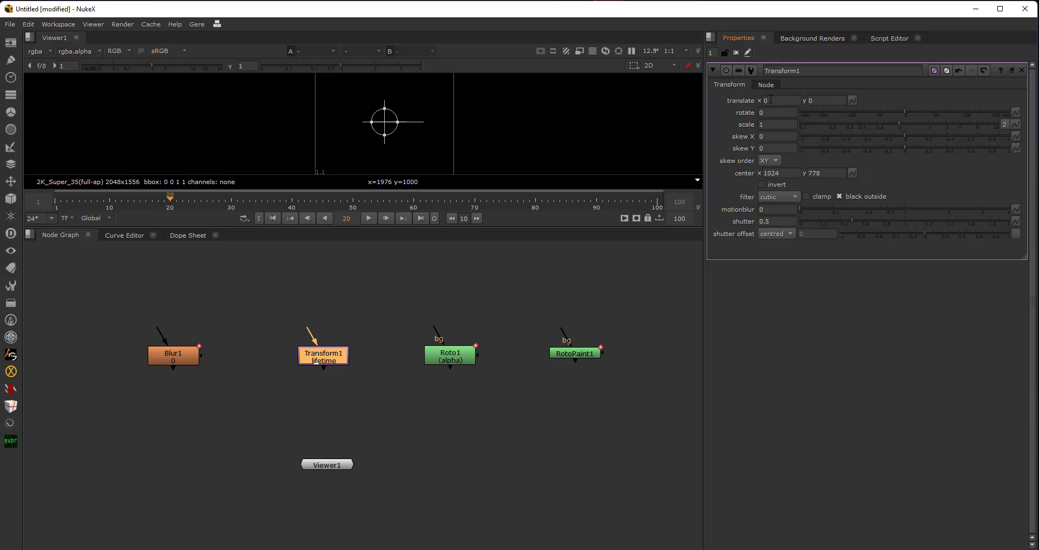
{"action": "left_click", "coordinate": [777, 99]}
{"action": "left_click", "coordinate": [827, 100]}
{"action": "left_click", "coordinate": [765, 100]}
{"action": "left_click", "coordinate": [810, 101]}
{"action": "left_click", "coordinate": [765, 101]}
{"action": "left_click", "coordinate": [810, 100]}
{"action": "left_click", "coordinate": [741, 104]}
{"action": "left_click", "coordinate": [772, 83]}
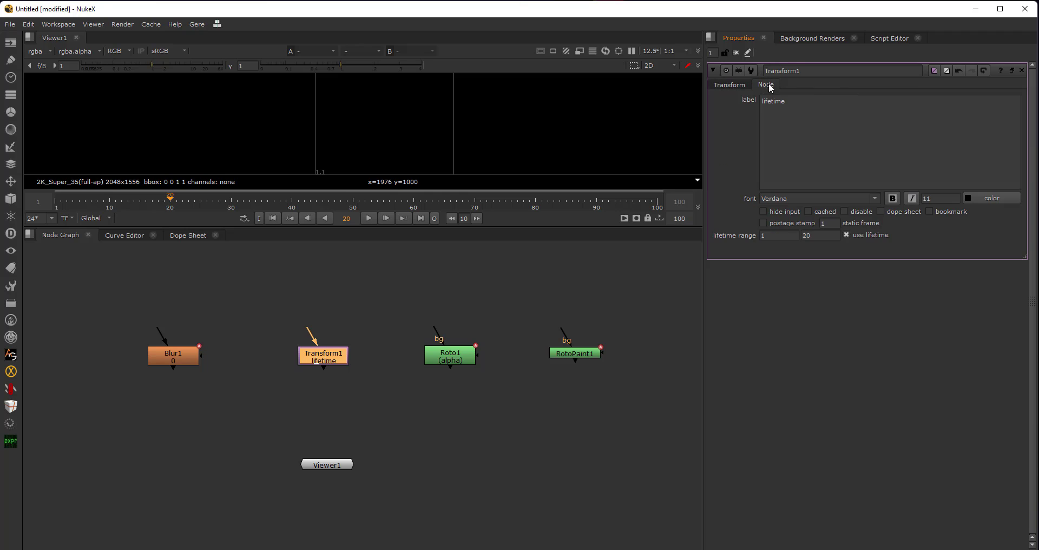
{"action": "left_click", "coordinate": [778, 235]}
{"action": "left_click", "coordinate": [816, 236]}
Run the entire OffsetAnimation script from the Script Editor with Transform1 as the selected node.
{"action": "left_click", "coordinate": [888, 38]}
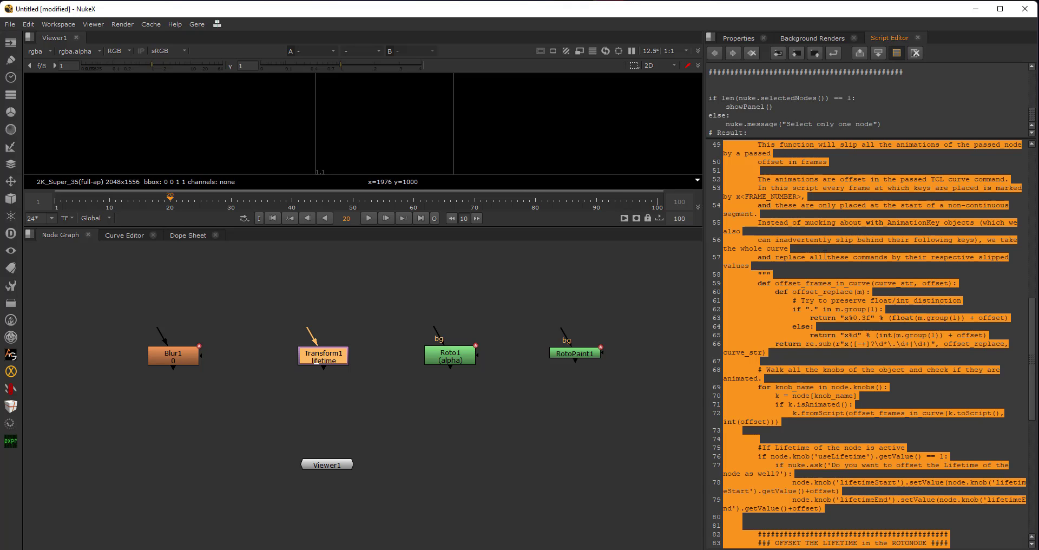
{"action": "left_click", "coordinate": [832, 387]}
{"action": "key", "text": "ctrl+a"}
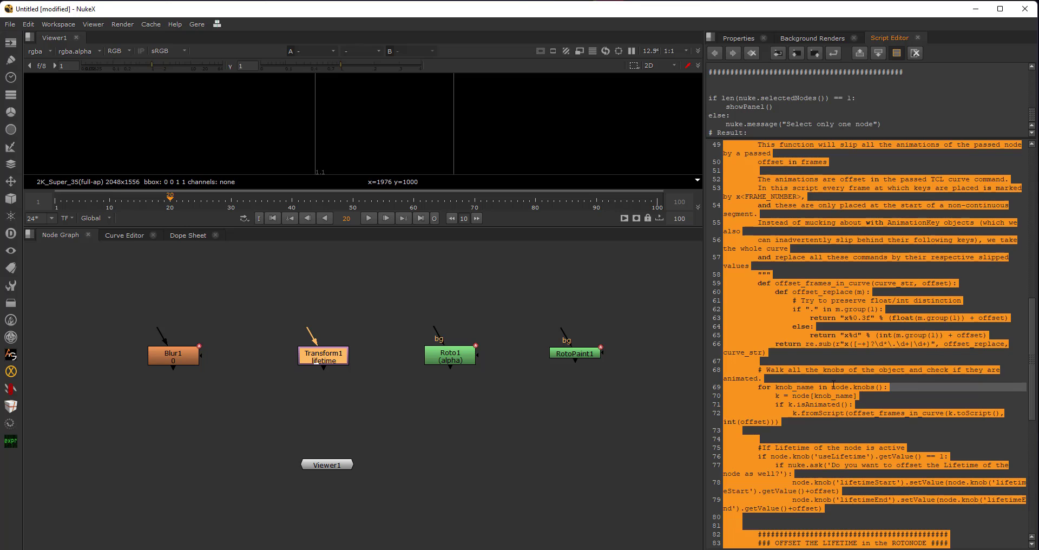
{"action": "key", "text": "ctrl+Return"}
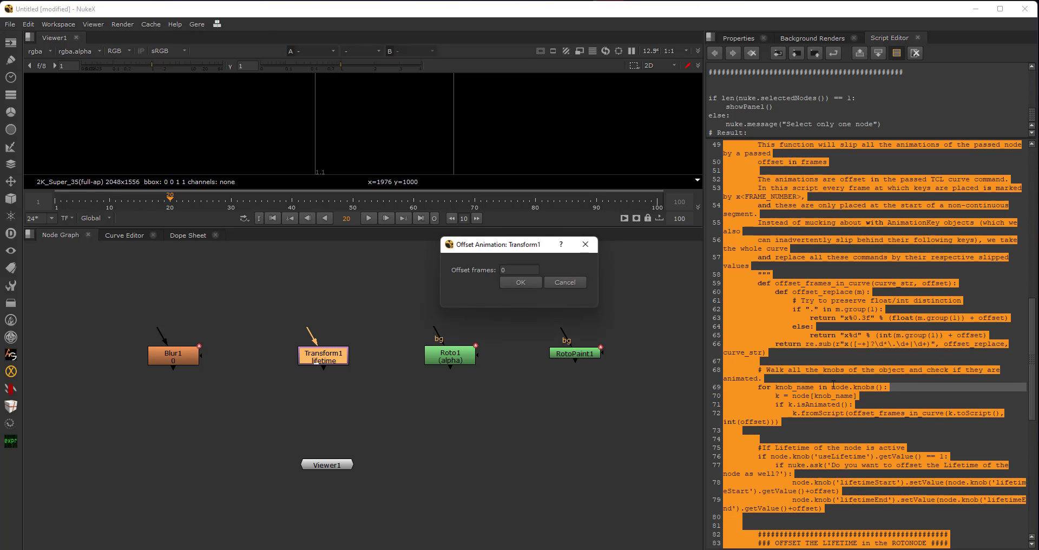
Offset Transform1's animation by 50 frames and agree to offset the node's lifetime as well.
{"action": "left_click", "coordinate": [516, 270]}
{"action": "key", "text": "BackSpace"}
{"action": "type", "text": "50"}
{"action": "left_click", "coordinate": [521, 282]}
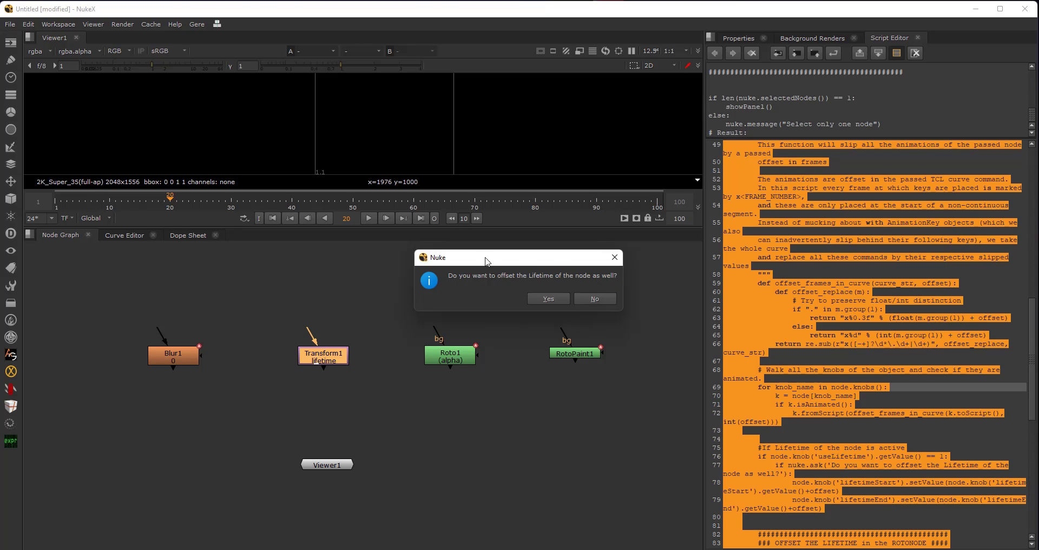
{"action": "left_click_drag", "start_coordinate": [488, 262], "coordinate": [419, 273]}
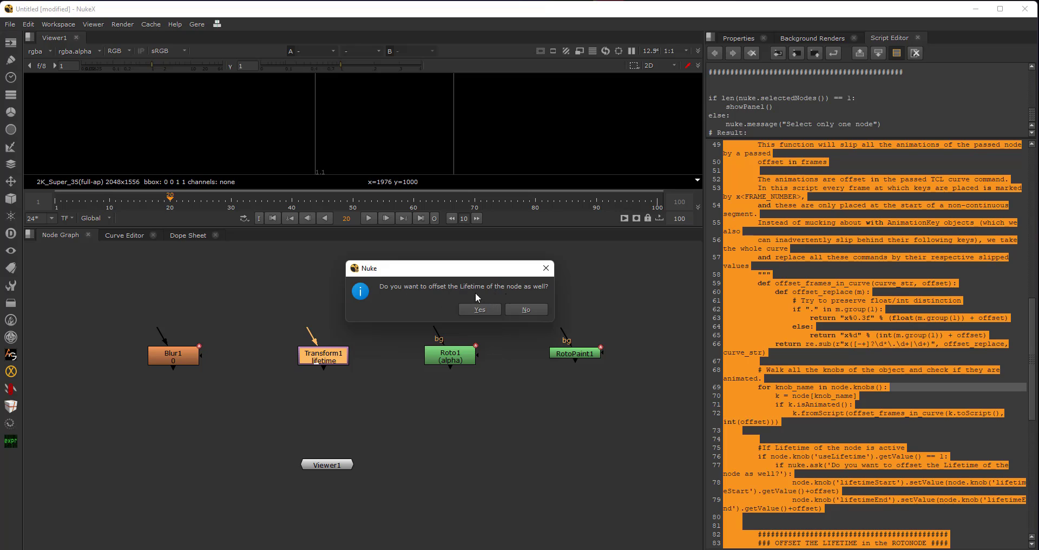
{"action": "left_click", "coordinate": [479, 309]}
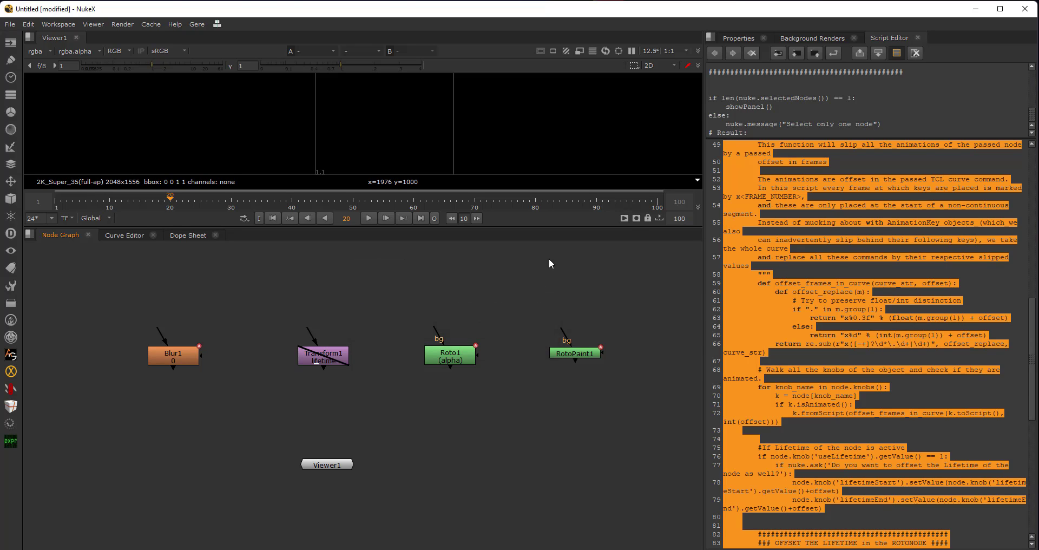
Check the shifted lifetime range in Transform1's properties and return to the Script Editor.
{"action": "left_click", "coordinate": [737, 38]}
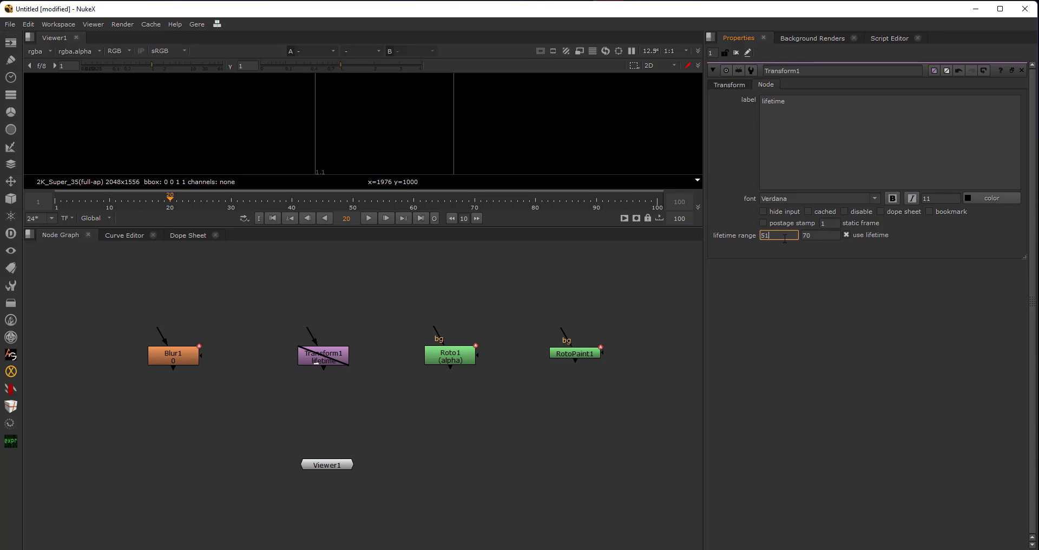
{"action": "double_click", "coordinate": [803, 238]}
{"action": "double_click", "coordinate": [785, 239]}
{"action": "key", "text": "Return"}
{"action": "left_click", "coordinate": [896, 40]}
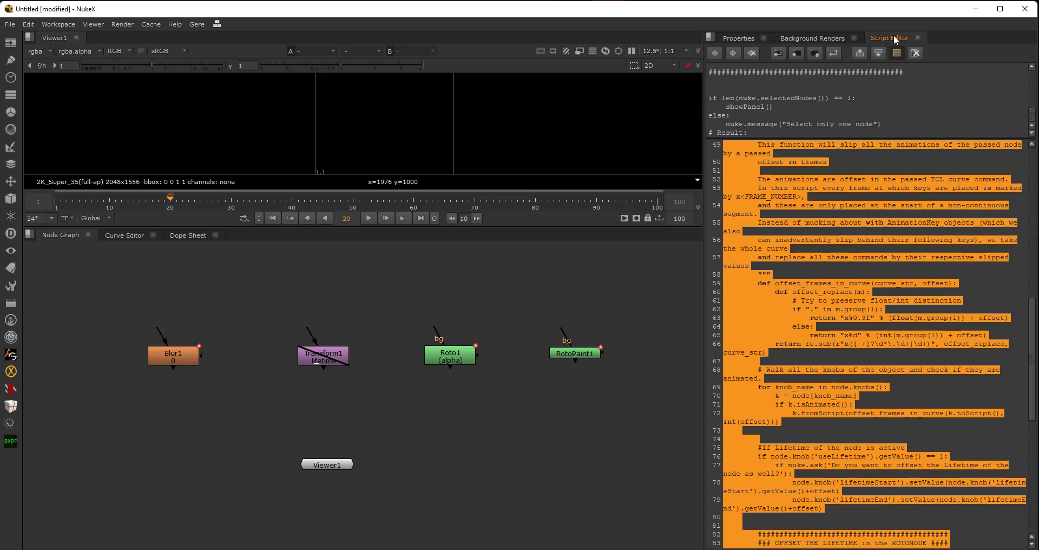
Open Roto1's properties, select its Bezier1 shape and inspect the shape's keyframes on the timeline.
{"action": "double_click", "coordinate": [451, 360]}
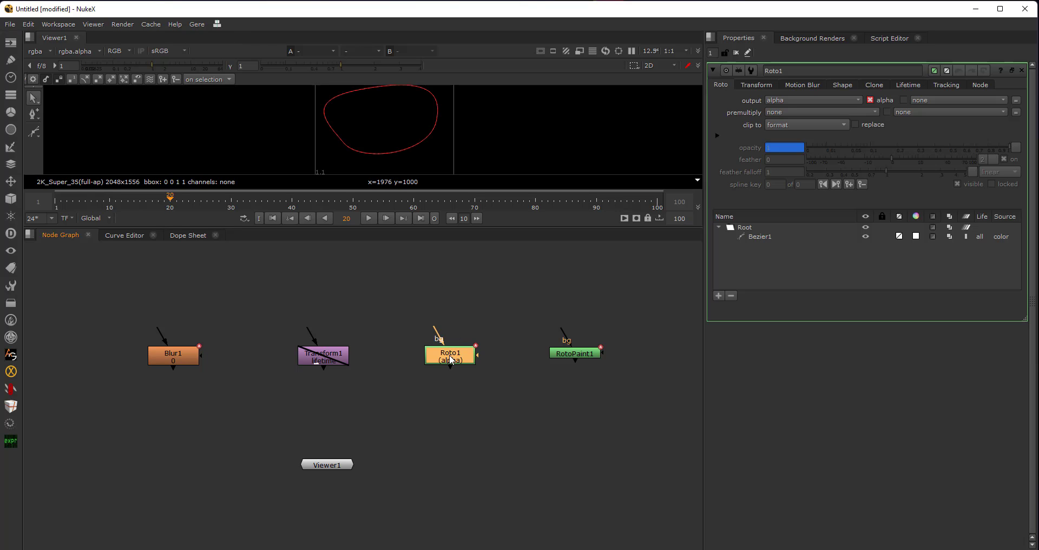
{"action": "left_click", "coordinate": [394, 154]}
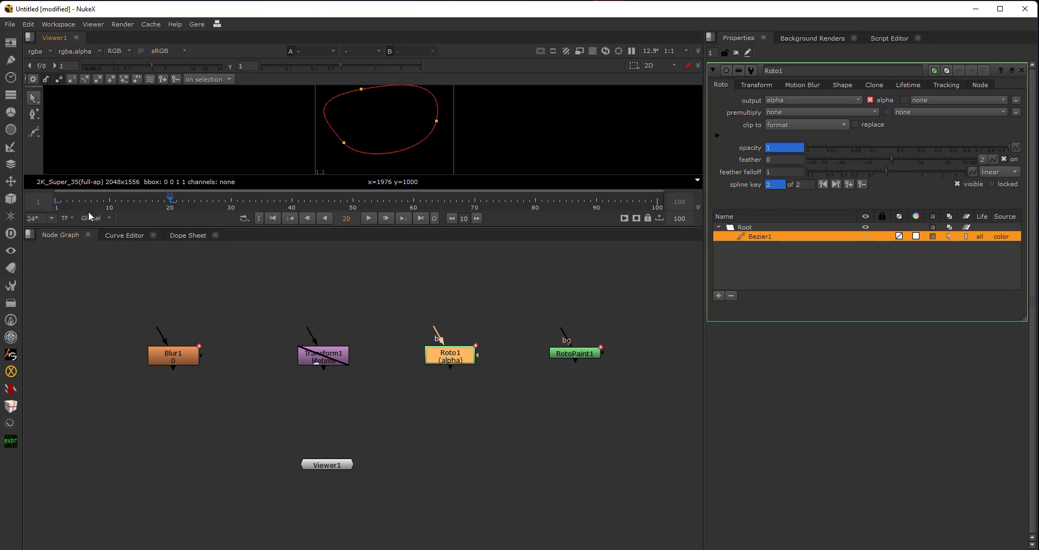
{"action": "left_click", "coordinate": [776, 144]}
{"action": "left_click", "coordinate": [797, 257]}
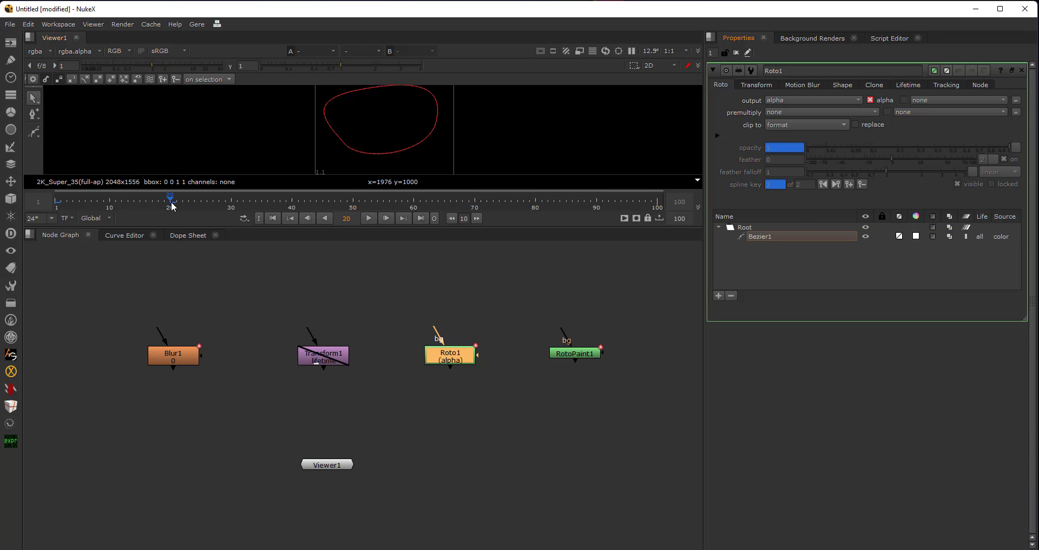
{"action": "left_click", "coordinate": [380, 154]}
{"action": "left_click_drag", "start_coordinate": [61, 201], "coordinate": [169, 202]}
Inspect Bezier1's curve and opacity keyframes in the Dope Sheet.
{"action": "left_click", "coordinate": [193, 237]}
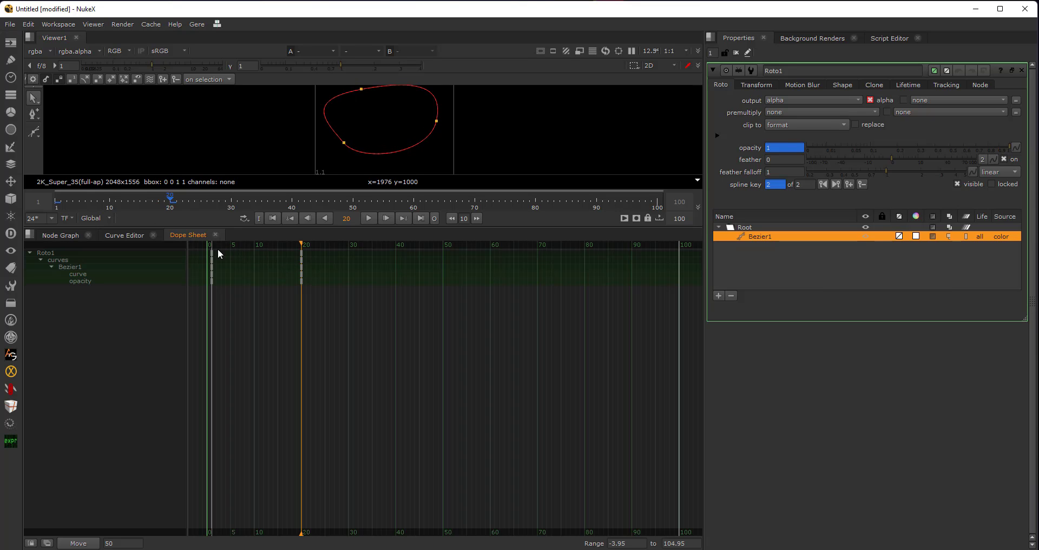
{"action": "left_click", "coordinate": [81, 274]}
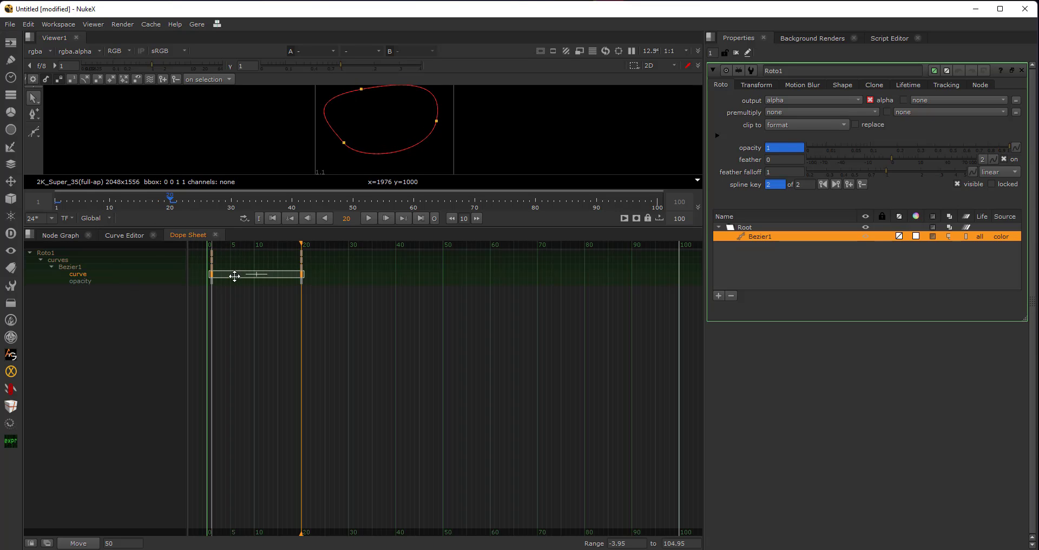
{"action": "left_click", "coordinate": [87, 282]}
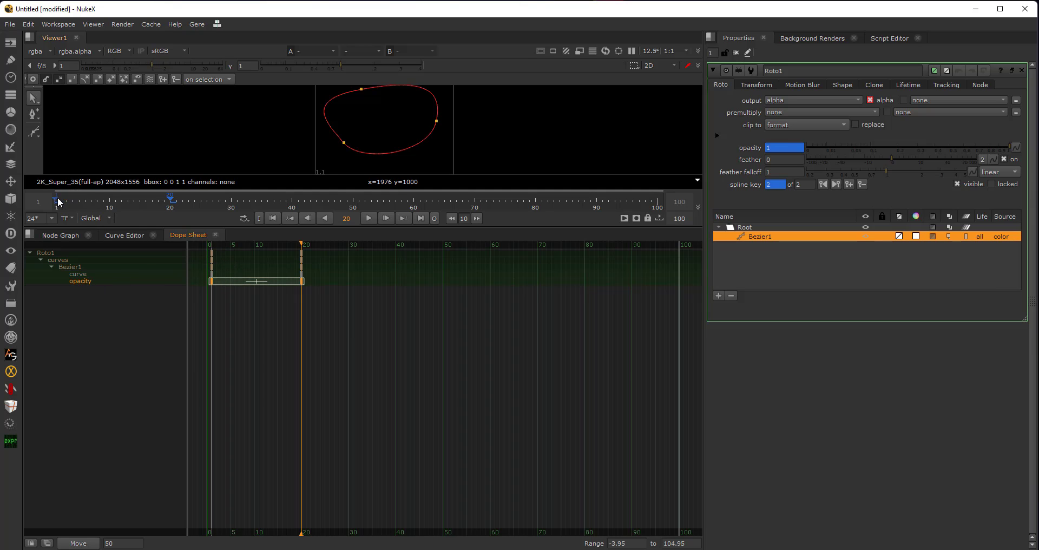
{"action": "left_click_drag", "start_coordinate": [65, 201], "coordinate": [170, 203]}
Run the whole OffsetAnimation script from the Script Editor with Roto1 as the selected node.
{"action": "left_click", "coordinate": [60, 235]}
{"action": "left_click_drag", "start_coordinate": [377, 303], "coordinate": [490, 385]}
{"action": "left_click", "coordinate": [889, 38]}
{"action": "left_click", "coordinate": [840, 257]}
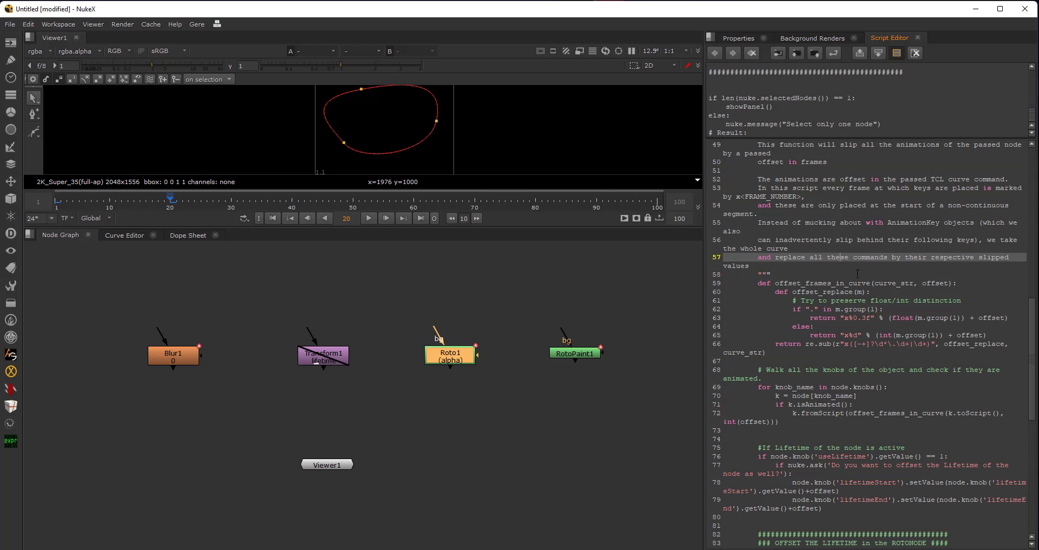
{"action": "key", "text": "ctrl+a"}
{"action": "key", "text": "ctrl+Return"}
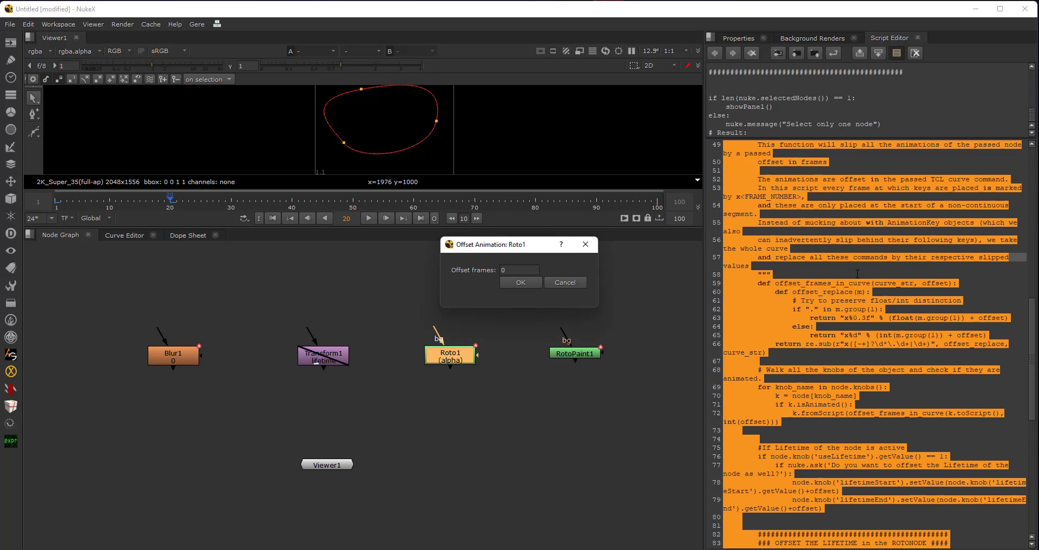
Offset Roto1's animation by 50 frames, decline the lifetime offset for shapes and strokes, and dismiss the Dope Sheet instructions.
{"action": "double_click", "coordinate": [508, 269]}
{"action": "type", "text": "50"}
{"action": "left_click", "coordinate": [522, 283]}
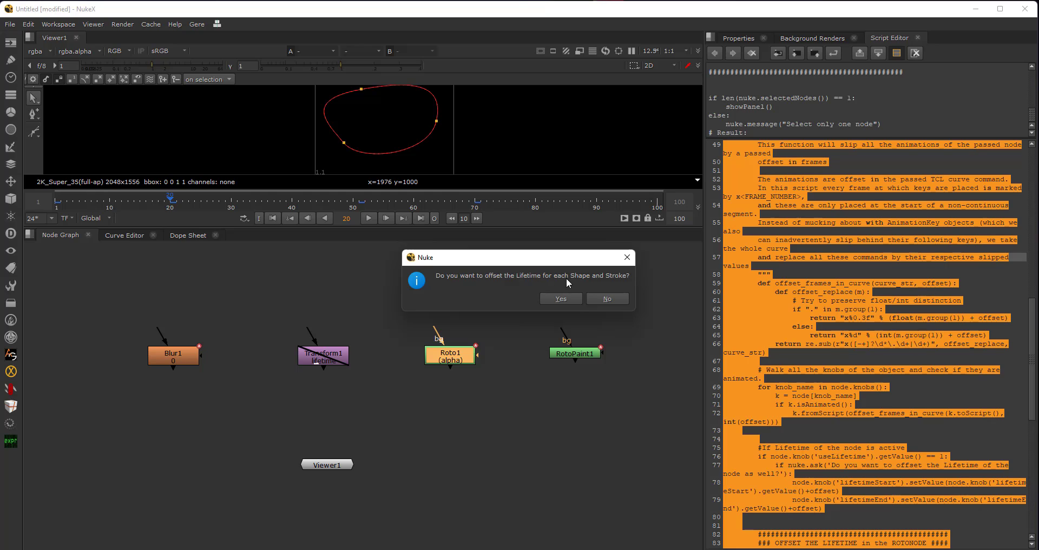
{"action": "left_click", "coordinate": [619, 298]}
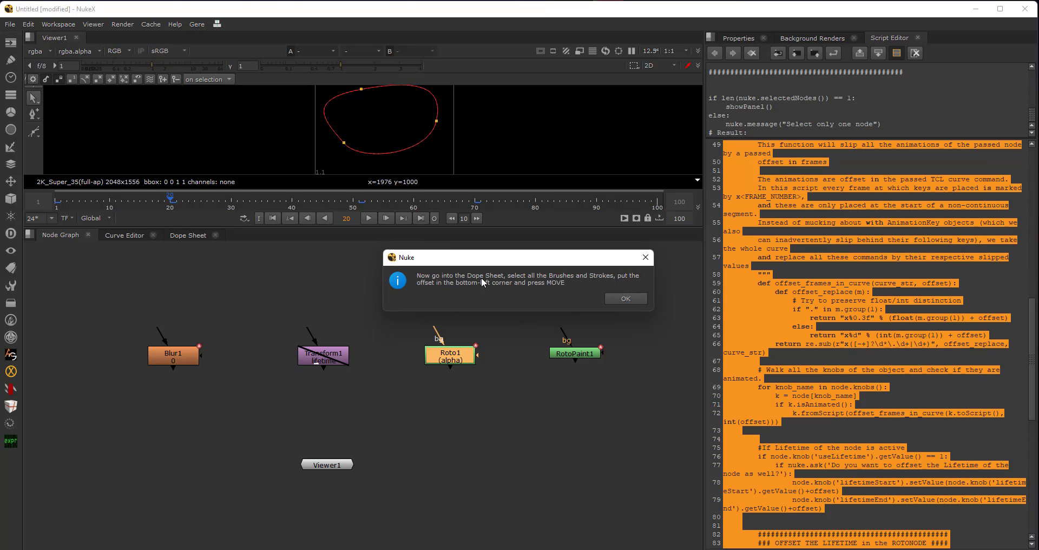
{"action": "left_click_drag", "start_coordinate": [449, 257], "coordinate": [427, 263]}
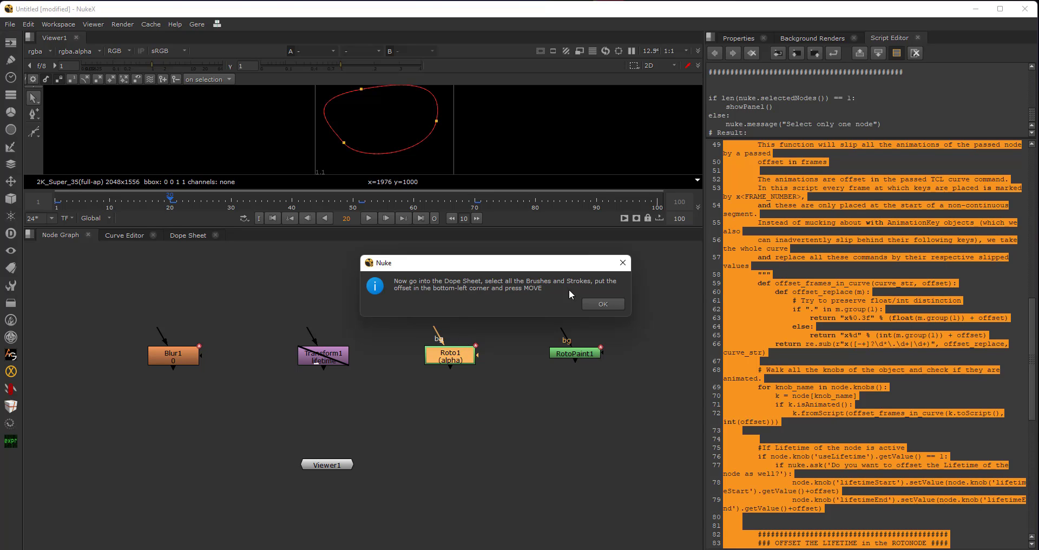
{"action": "left_click", "coordinate": [617, 305]}
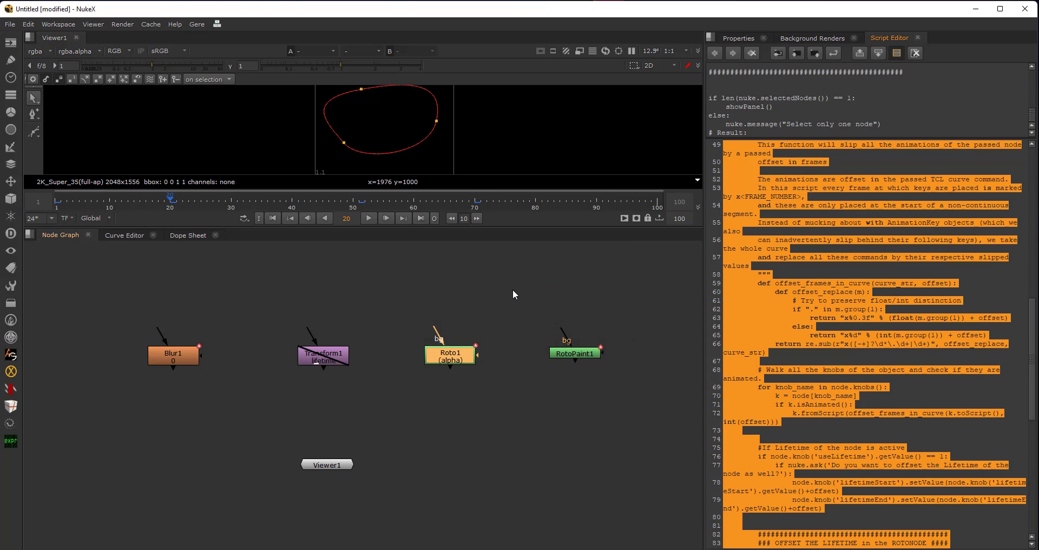
Select Bezier1's curve keyframes in the Dope Sheet and move them by 50 frames.
{"action": "left_click", "coordinate": [186, 233]}
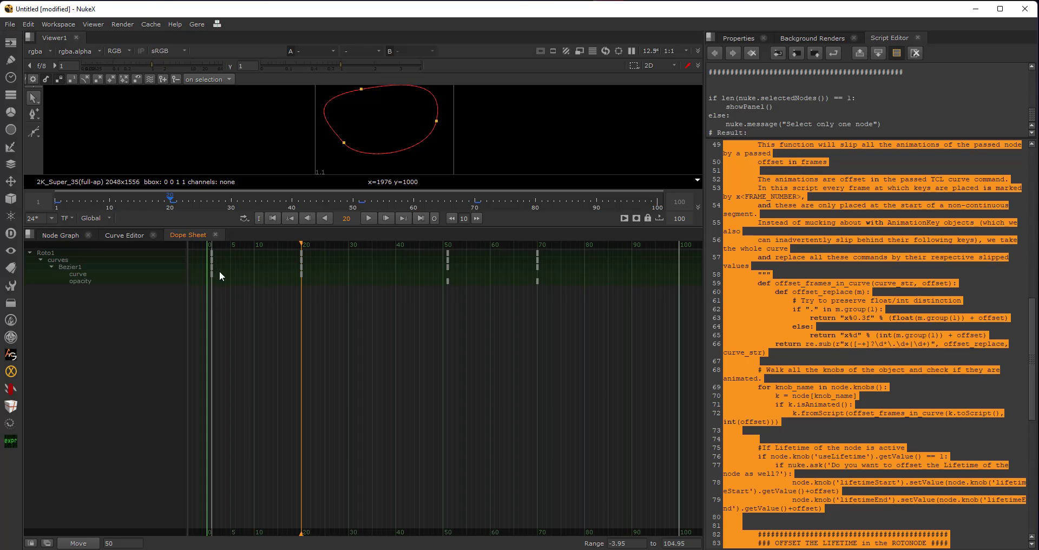
{"action": "left_click_drag", "start_coordinate": [200, 254], "coordinate": [332, 289]}
{"action": "left_click", "coordinate": [346, 309]}
{"action": "left_click", "coordinate": [78, 274]}
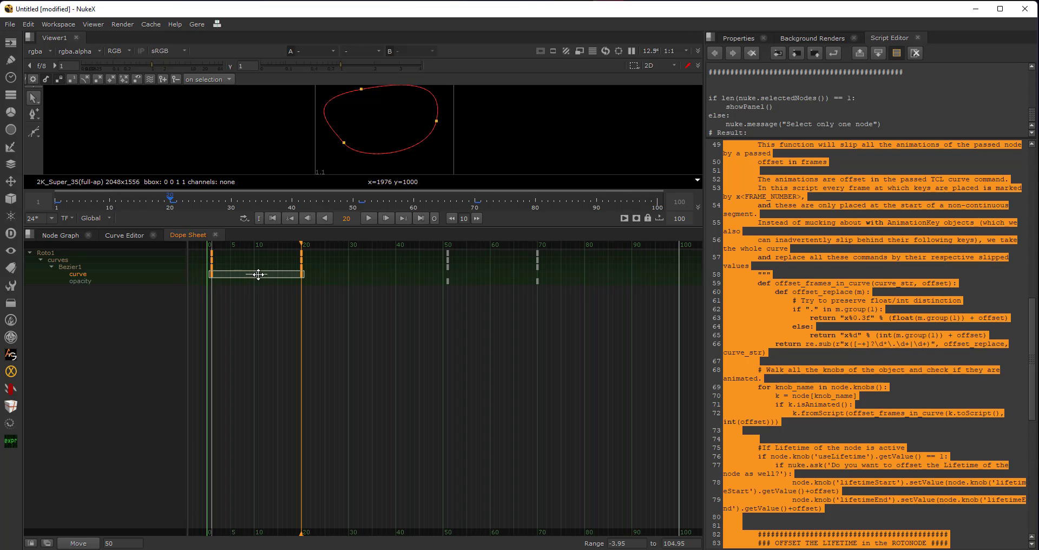
{"action": "left_click", "coordinate": [265, 303]}
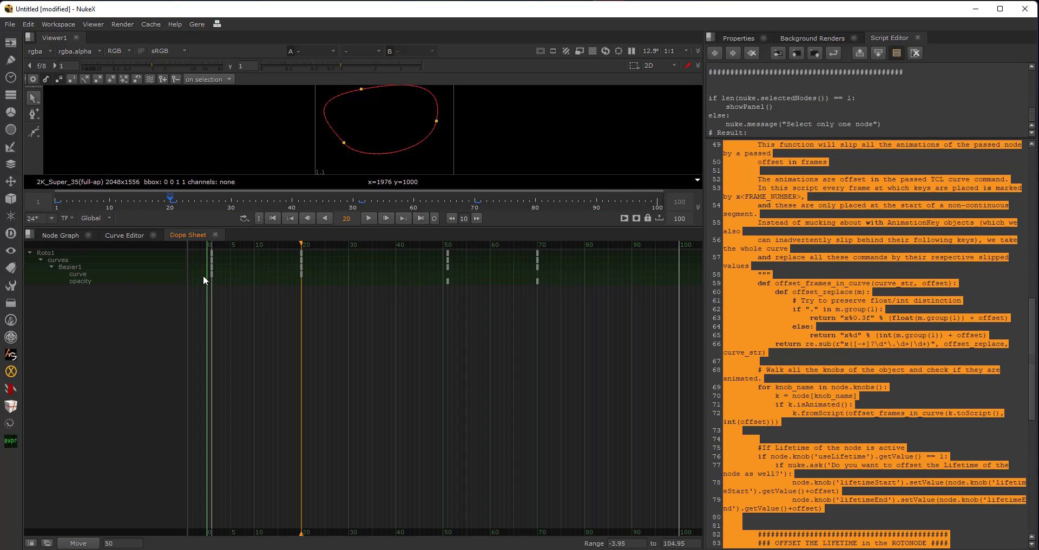
{"action": "left_click", "coordinate": [86, 274]}
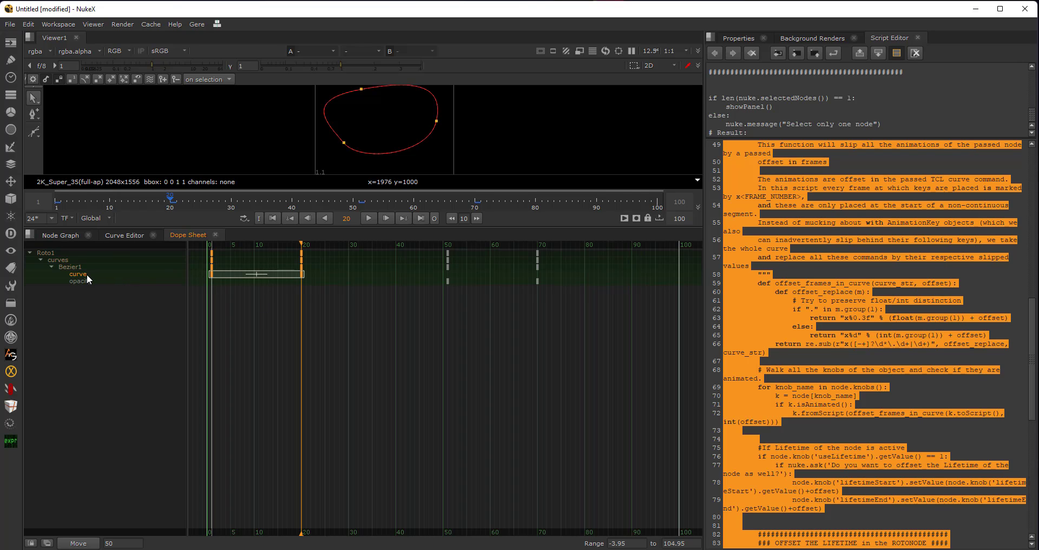
{"action": "left_click", "coordinate": [123, 543]}
{"action": "double_click", "coordinate": [122, 542]}
{"action": "left_click", "coordinate": [79, 542]}
{"action": "left_click", "coordinate": [438, 291]}
{"action": "left_click_drag", "start_coordinate": [425, 287], "coordinate": [558, 280]}
{"action": "left_click", "coordinate": [557, 280]}
Review Bezier1's lifetime settings in Roto1's properties and its moved curve keyframes in the Dope Sheet.
{"action": "left_click", "coordinate": [61, 235]}
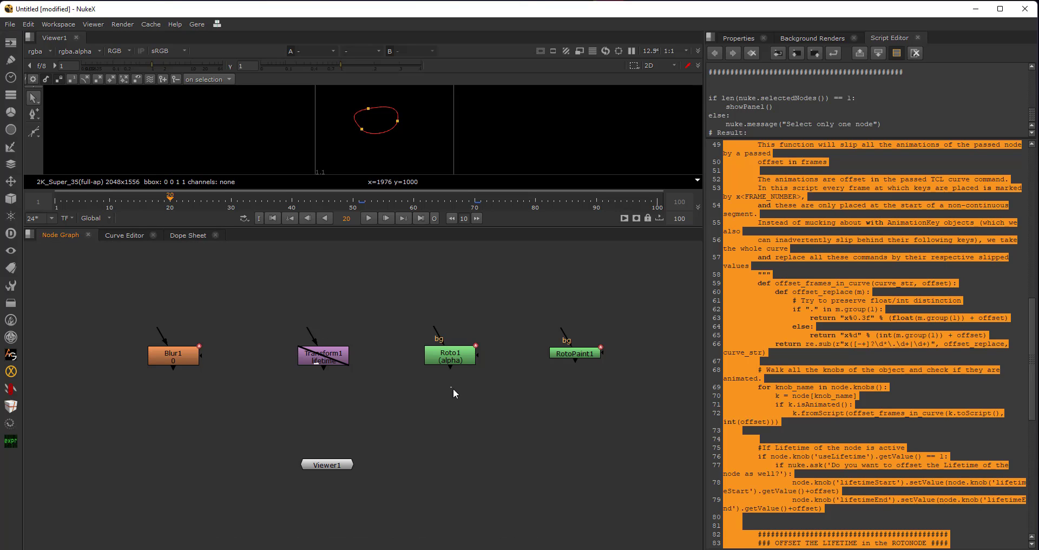
{"action": "double_click", "coordinate": [450, 356]}
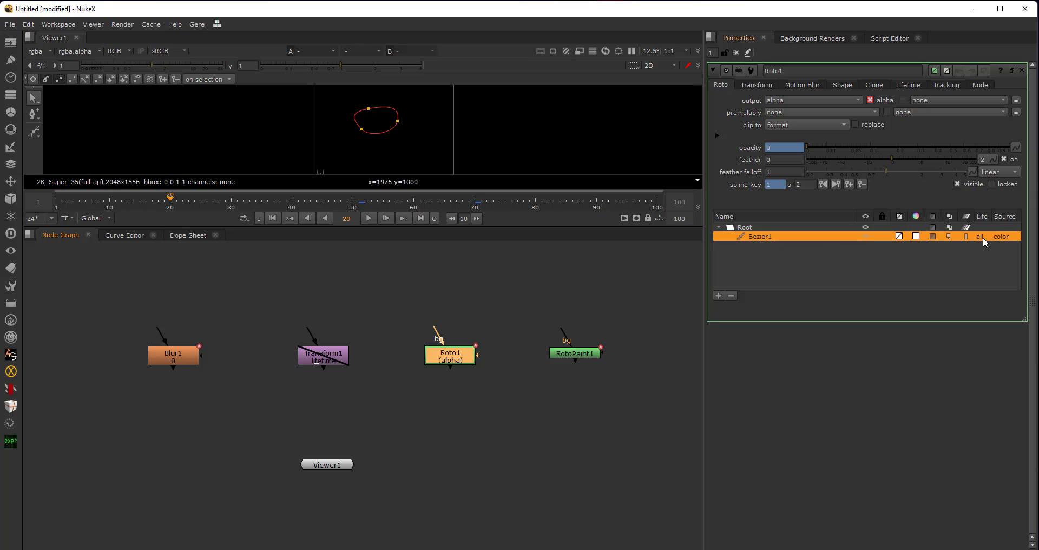
{"action": "left_click", "coordinate": [909, 86]}
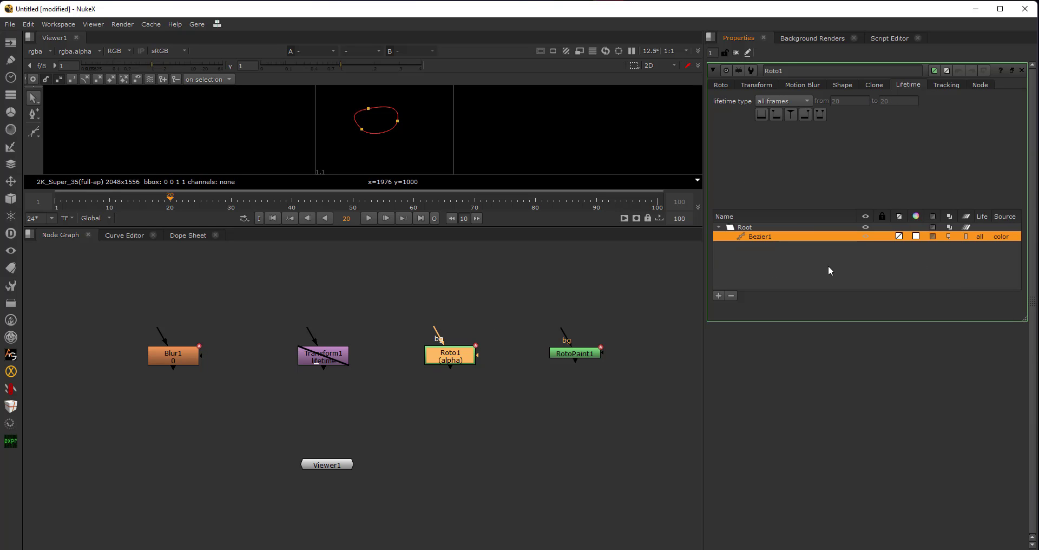
{"action": "left_click", "coordinate": [192, 236]}
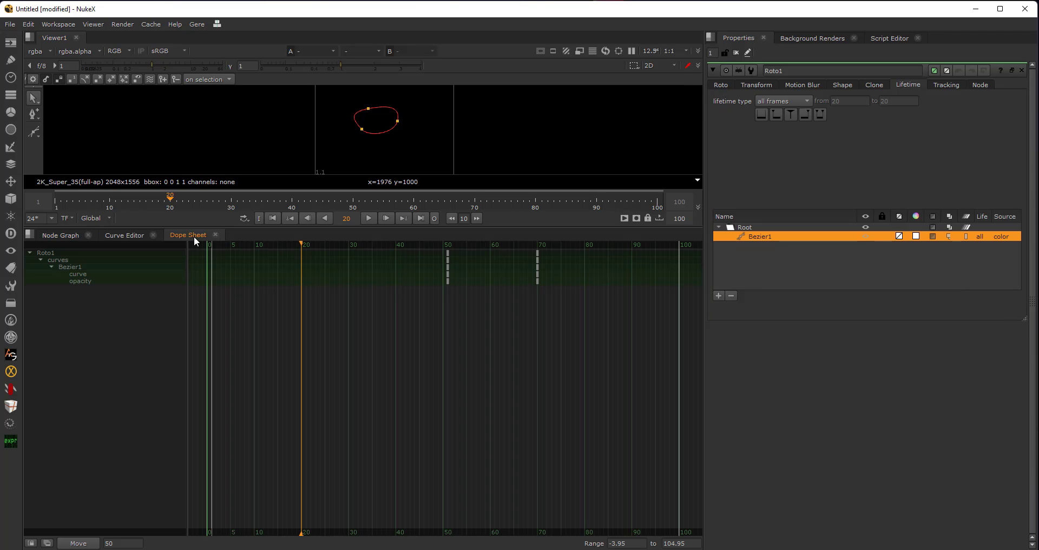
{"action": "left_click", "coordinate": [78, 274]}
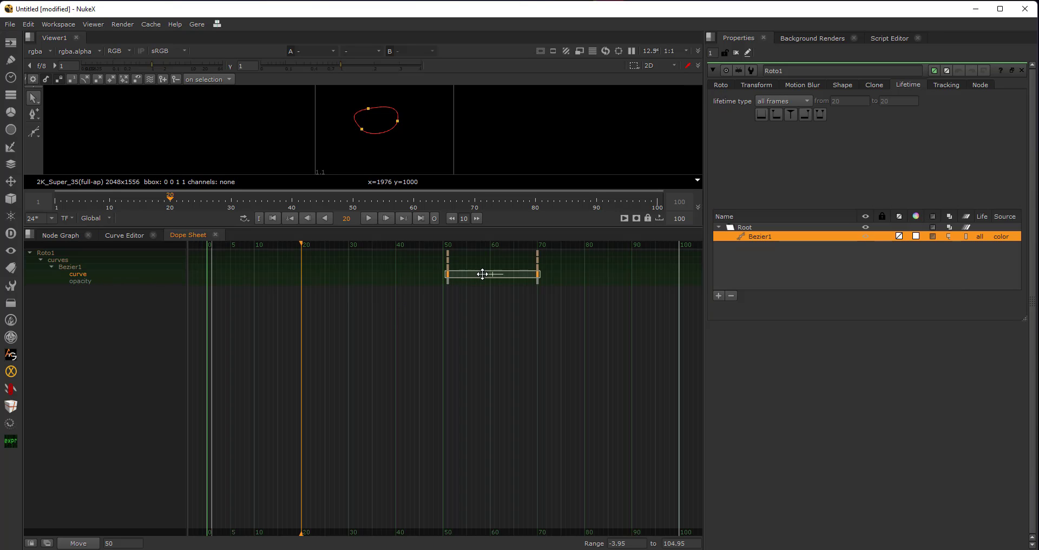
Open RotoPaint1's properties from the Node Graph and examine the Clone1 and Clone2 strokes and their lifetimes.
{"action": "left_click", "coordinate": [64, 235]}
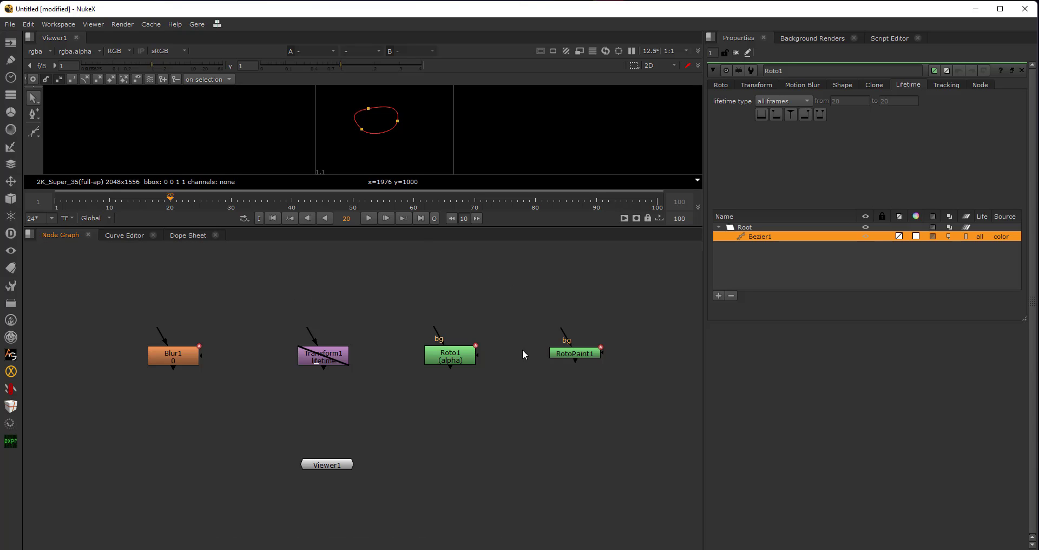
{"action": "double_click", "coordinate": [587, 357]}
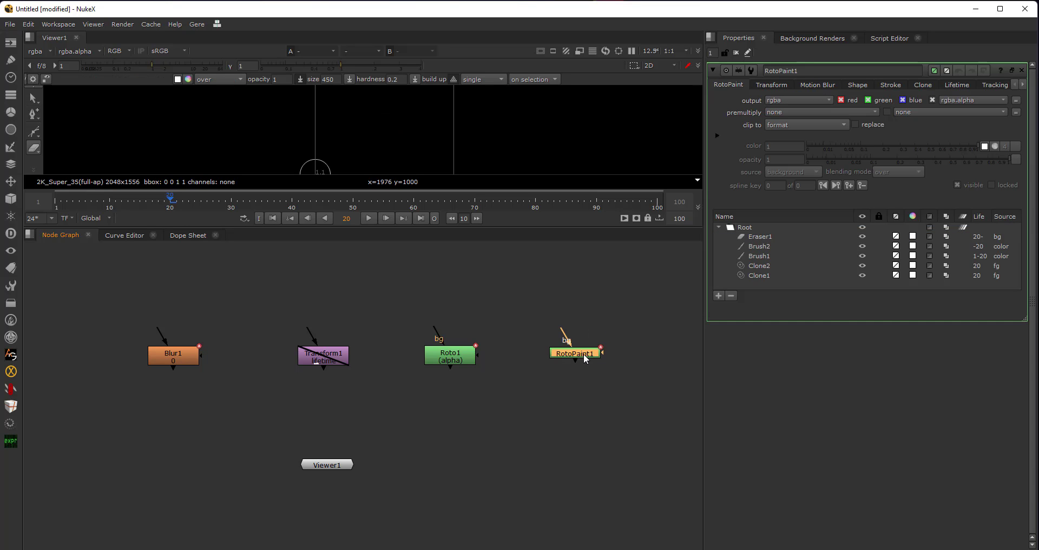
{"action": "left_click", "coordinate": [767, 275]}
{"action": "left_click", "coordinate": [768, 265]}
{"action": "left_click", "coordinate": [768, 244]}
{"action": "left_click", "coordinate": [771, 235]}
{"action": "left_click", "coordinate": [764, 276]}
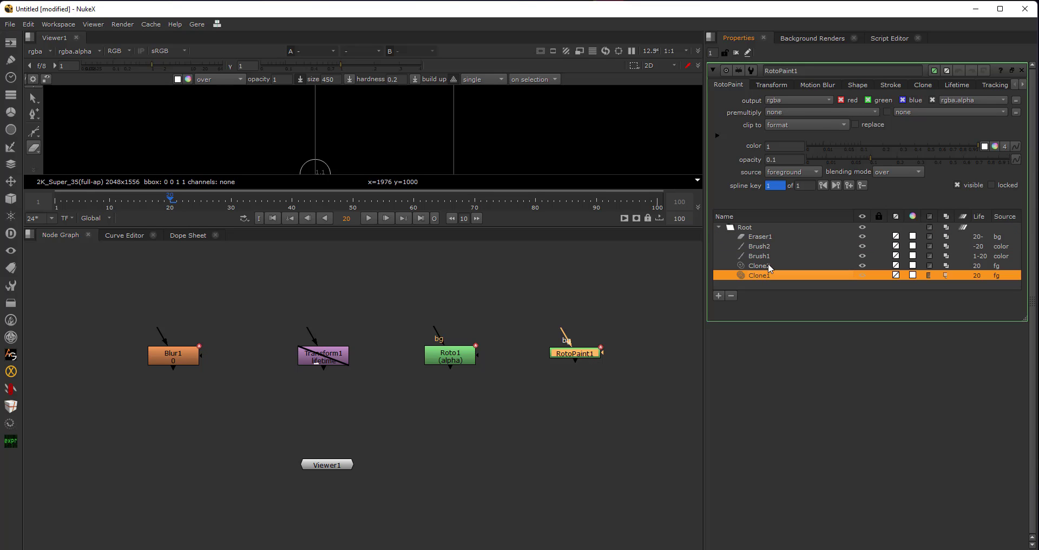
{"action": "double_click", "coordinate": [765, 277]}
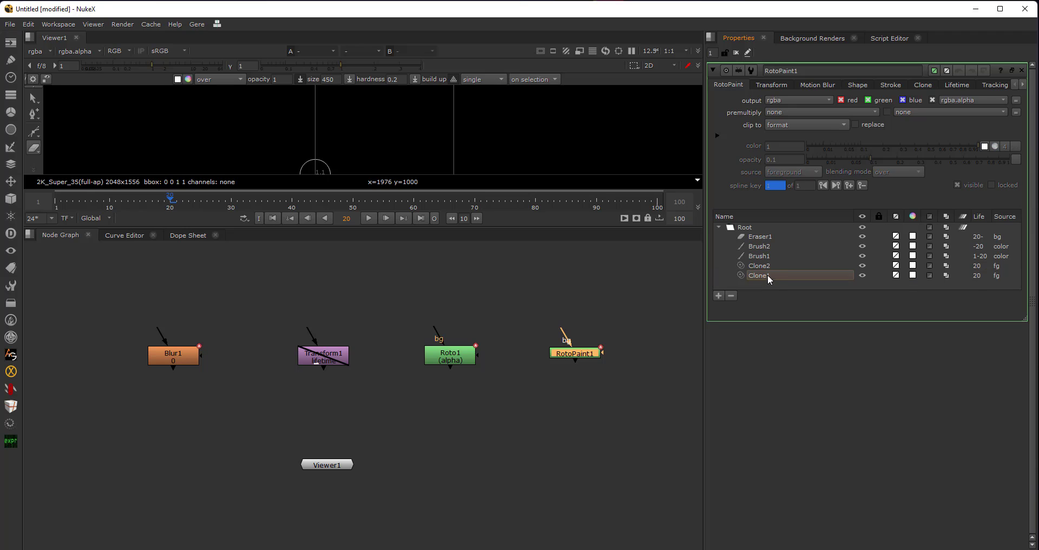
{"action": "key", "text": "Return"}
{"action": "double_click", "coordinate": [768, 276]}
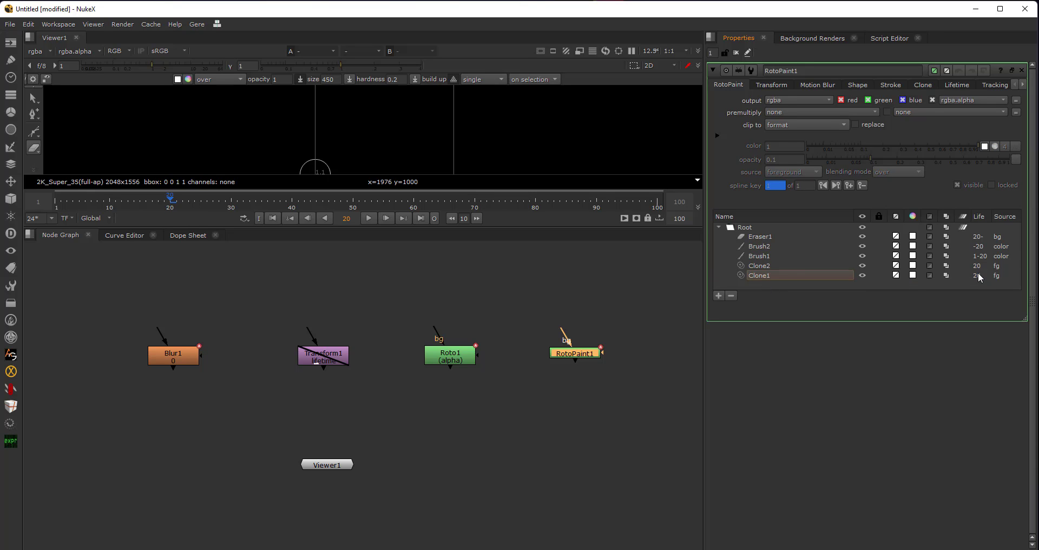
{"action": "left_click", "coordinate": [776, 265]}
{"action": "double_click", "coordinate": [770, 275]}
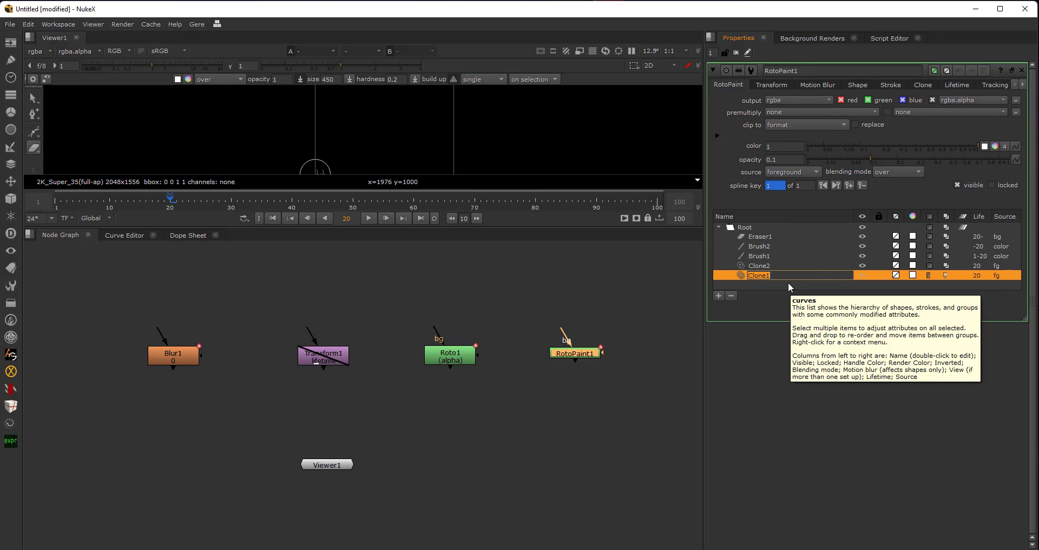
{"action": "left_click", "coordinate": [998, 275]}
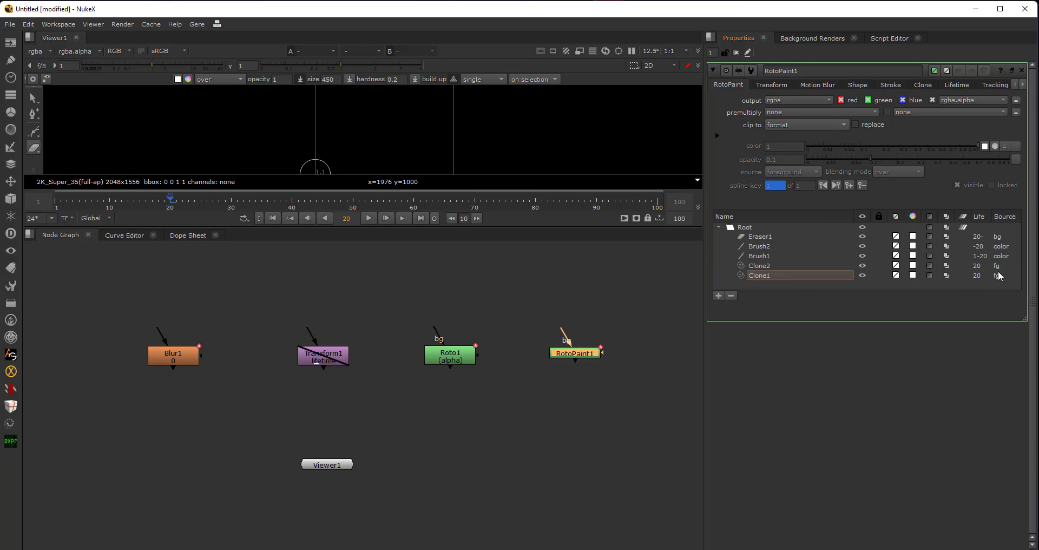
Examine the lifetimes of Brush1, Brush2 and Eraser1 and the lifetime type options available for Eraser1.
{"action": "left_click", "coordinate": [764, 256]}
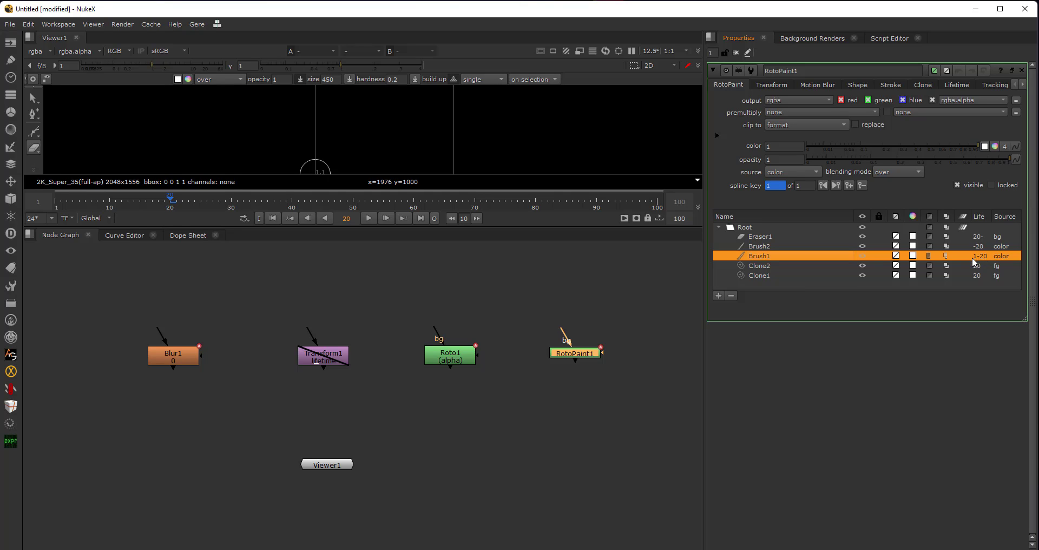
{"action": "left_click", "coordinate": [759, 246]}
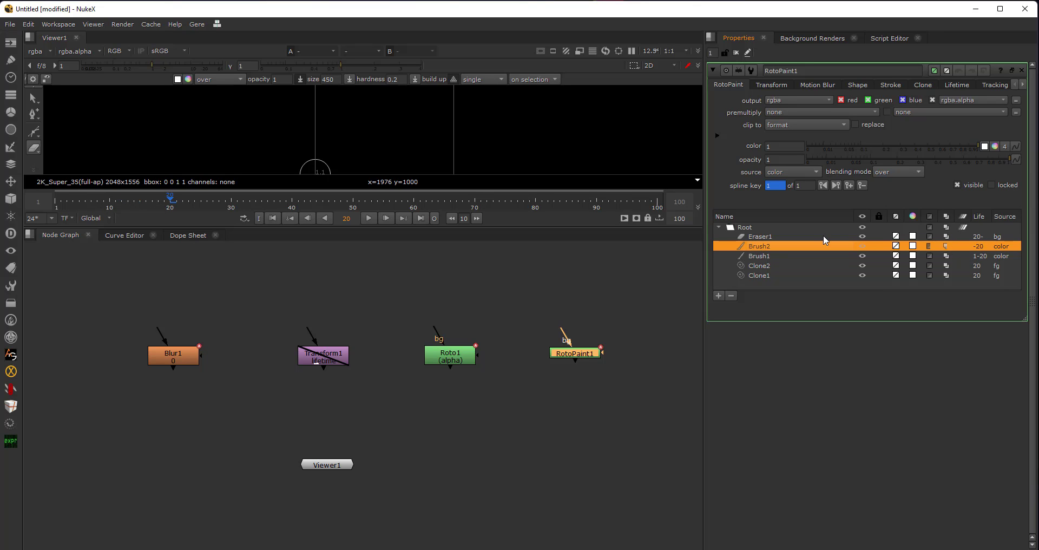
{"action": "left_click", "coordinate": [754, 237]}
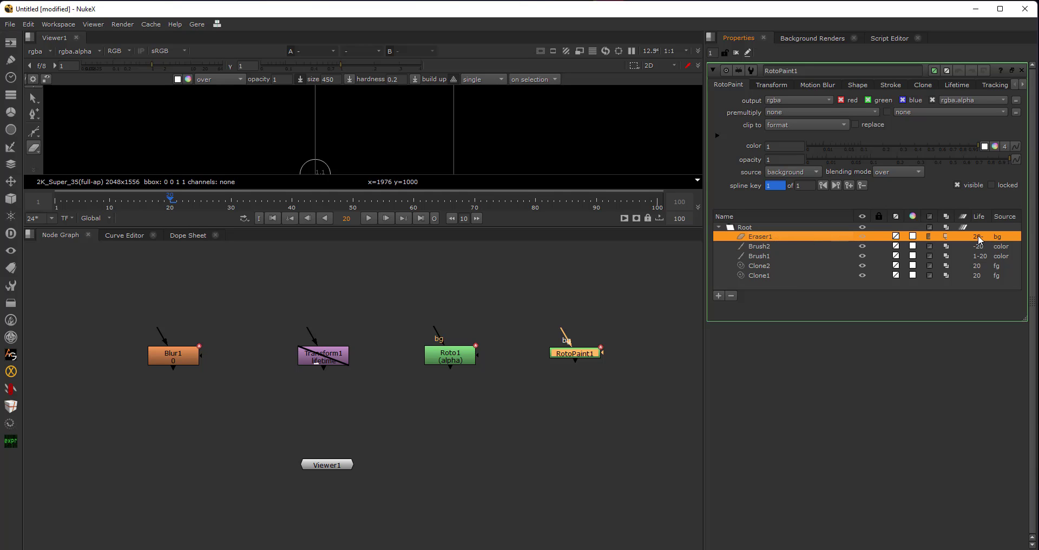
{"action": "left_click", "coordinate": [950, 83]}
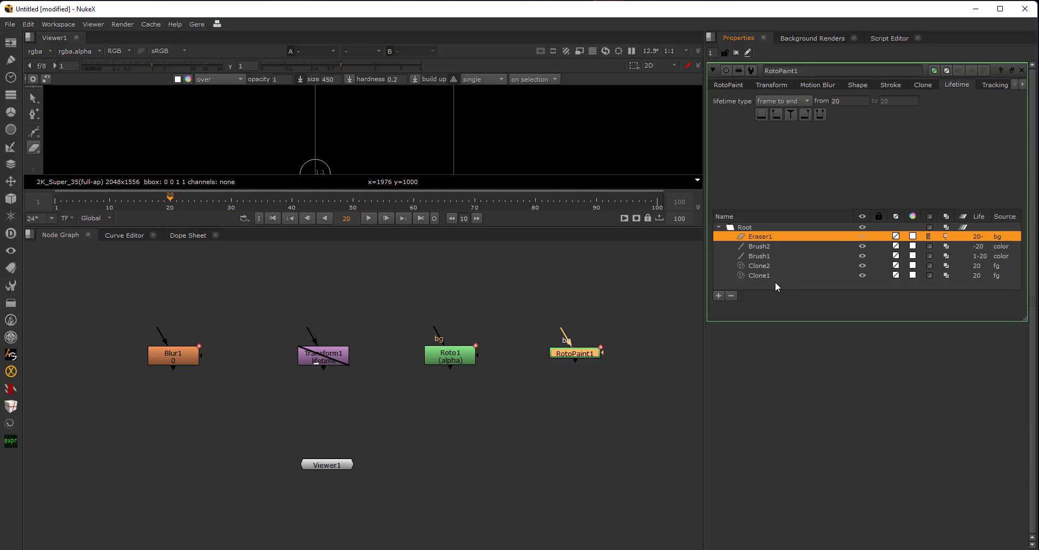
{"action": "left_click", "coordinate": [800, 99]}
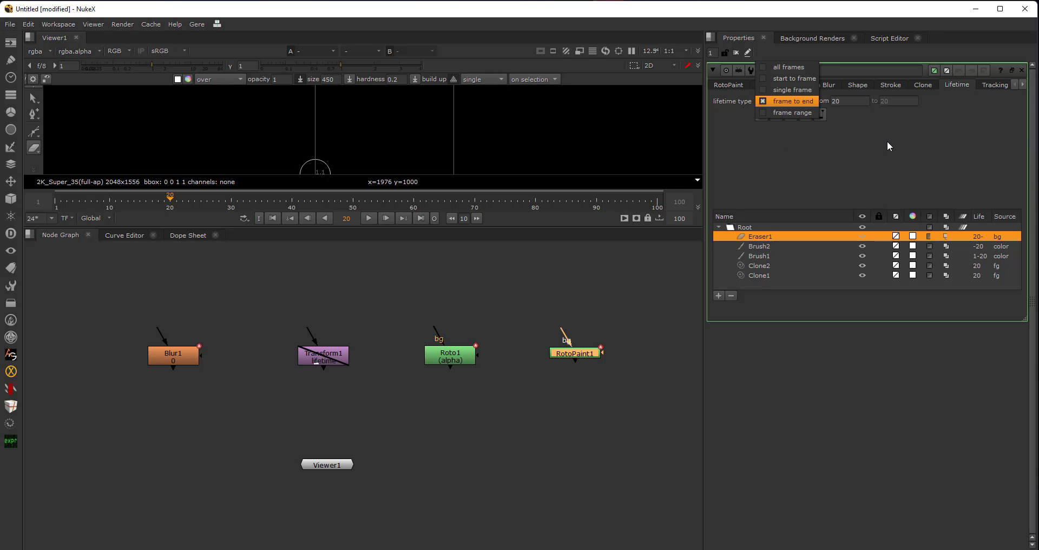
{"action": "left_click", "coordinate": [797, 103]}
Run the whole OffsetAnimation script from the Script Editor with RotoPaint1 as the selected node.
{"action": "left_click_drag", "start_coordinate": [532, 309], "coordinate": [633, 392]}
{"action": "left_click", "coordinate": [889, 38]}
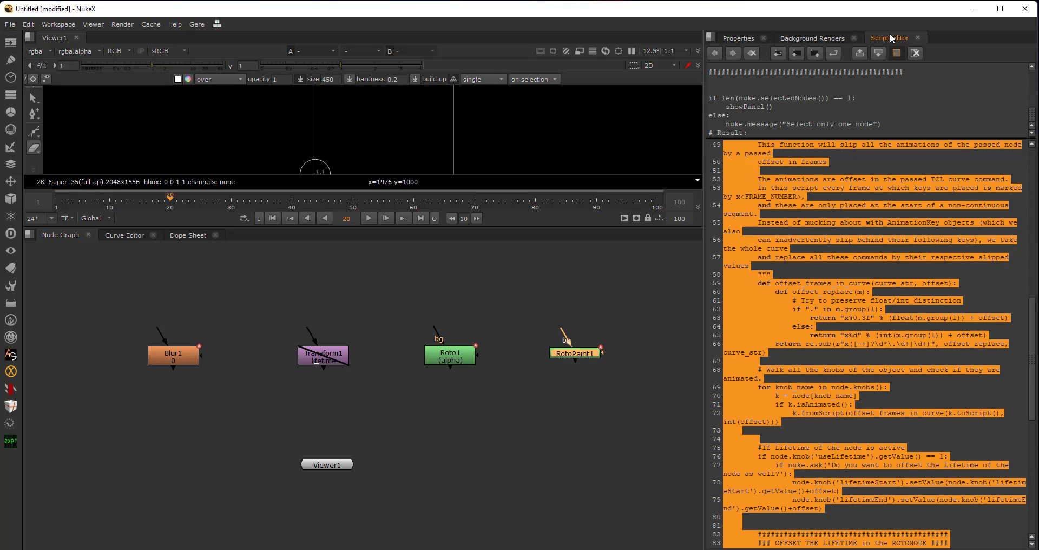
{"action": "left_click", "coordinate": [835, 335]}
{"action": "key", "text": "ctrl+a"}
{"action": "key", "text": "ctrl+Return"}
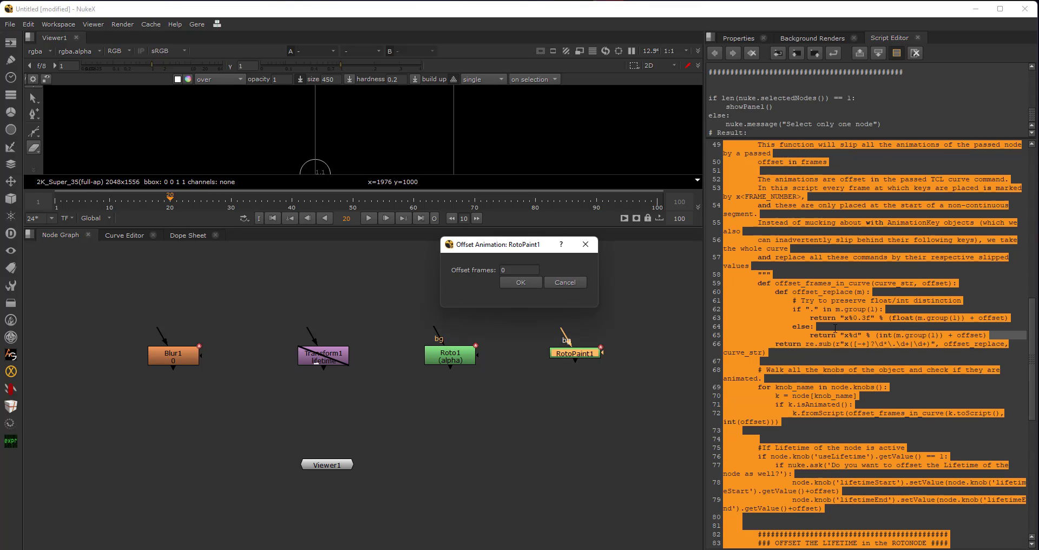
Offset RotoPaint1's animation by 50 frames, accept the lifetime offset for each shape and stroke, and dismiss the Dope Sheet instructions.
{"action": "double_click", "coordinate": [528, 269]}
{"action": "type", "text": "50"}
{"action": "left_click", "coordinate": [532, 285]}
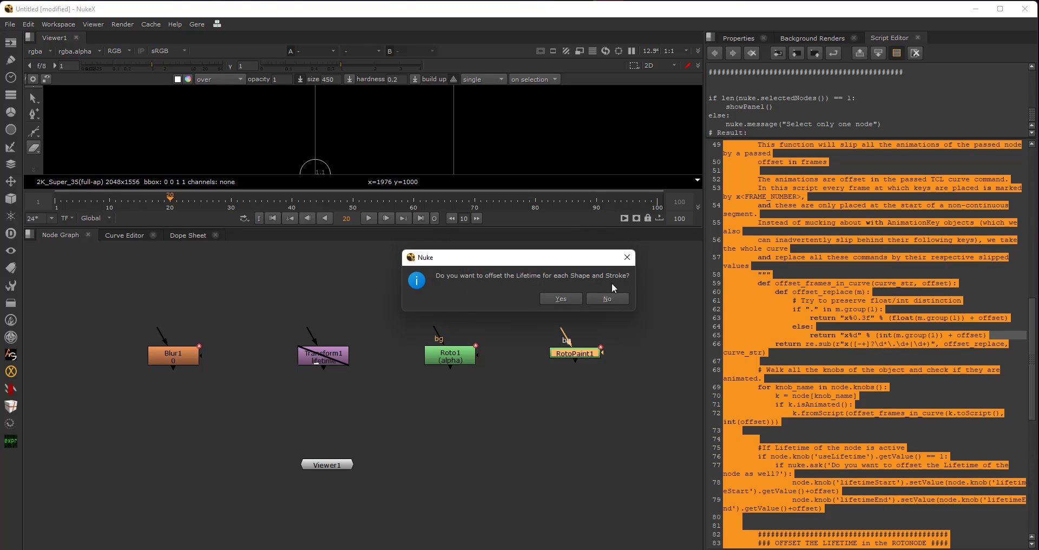
{"action": "left_click", "coordinate": [567, 296]}
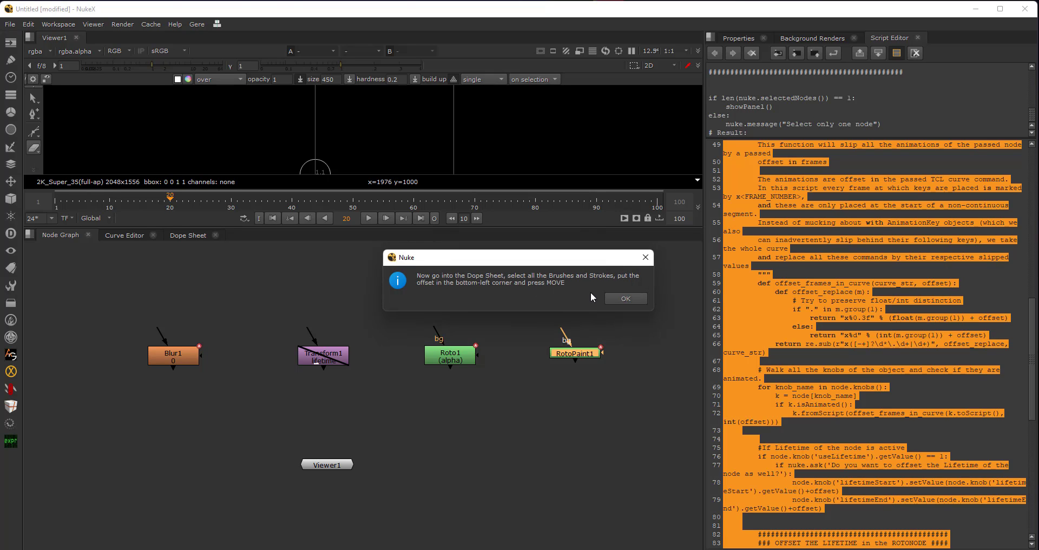
{"action": "left_click", "coordinate": [635, 297]}
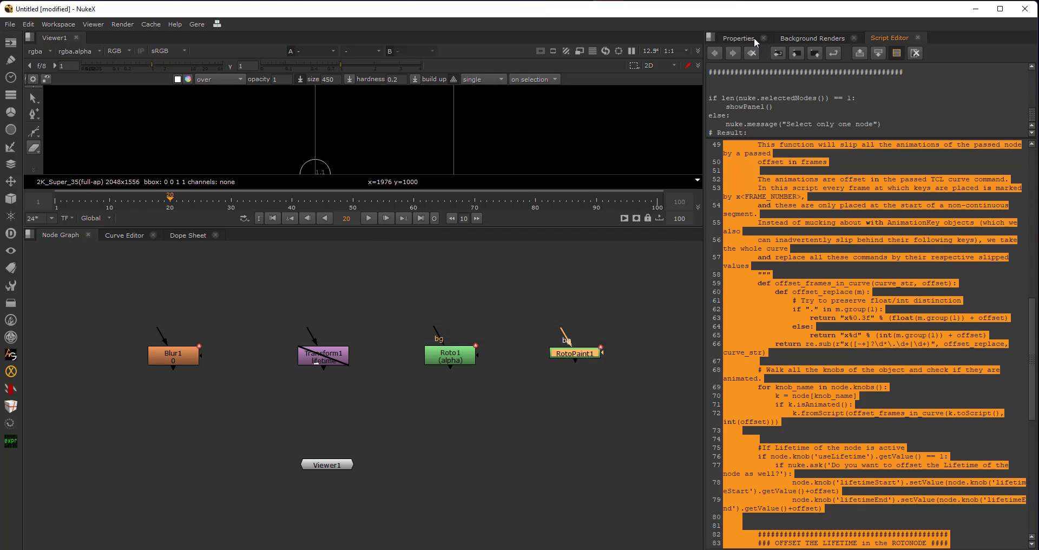
Check the offset lifetime type and frame values of each eraser, brush and clone stroke in RotoPaint1's properties.
{"action": "left_click", "coordinate": [739, 37]}
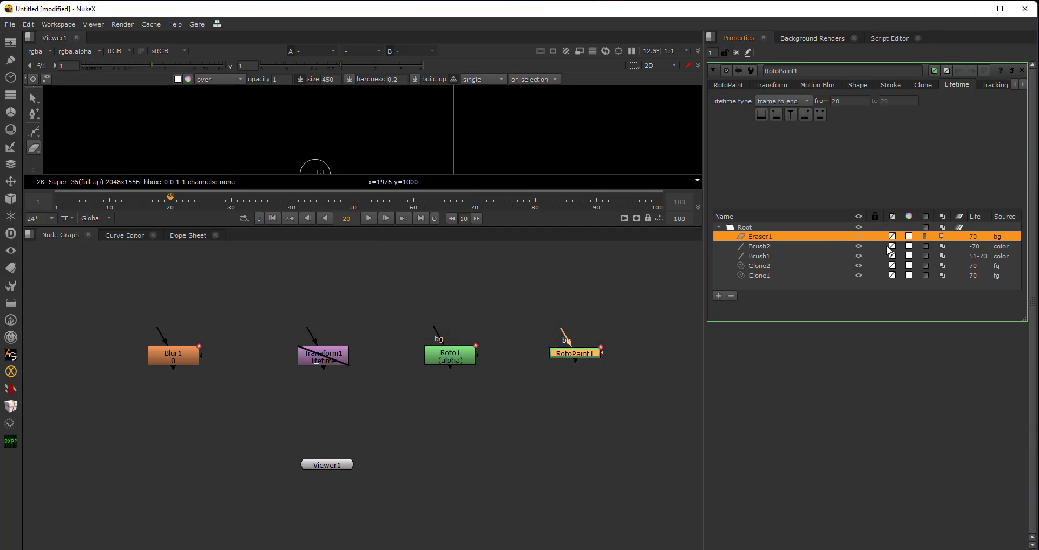
{"action": "left_click", "coordinate": [768, 246]}
{"action": "left_click", "coordinate": [769, 256]}
{"action": "left_click", "coordinate": [771, 266]}
{"action": "left_click", "coordinate": [772, 276]}
{"action": "double_click", "coordinate": [765, 276]}
{"action": "left_click", "coordinate": [761, 257]}
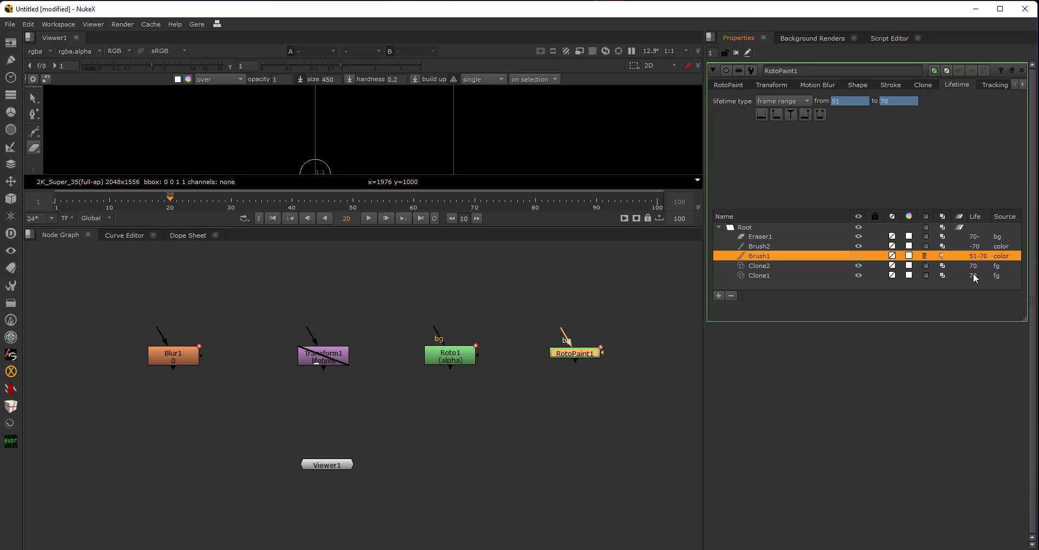
{"action": "left_click", "coordinate": [760, 266]}
{"action": "left_click", "coordinate": [763, 255]}
{"action": "left_click", "coordinate": [764, 246]}
{"action": "left_click", "coordinate": [769, 236]}
{"action": "left_click", "coordinate": [769, 255]}
{"action": "left_click", "coordinate": [768, 276]}
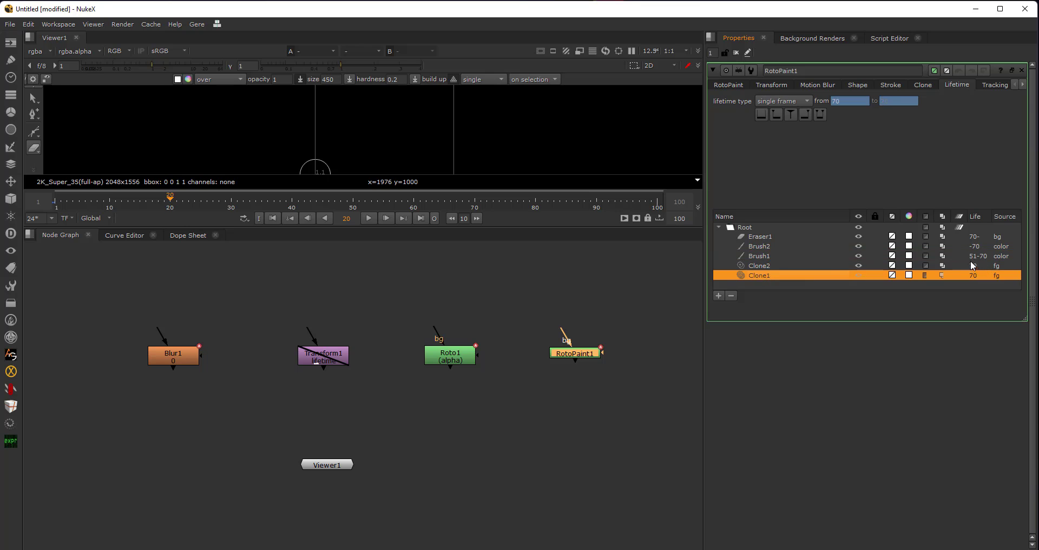
{"action": "left_click", "coordinate": [761, 266]}
{"action": "left_click", "coordinate": [763, 256]}
{"action": "left_click", "coordinate": [767, 247]}
{"action": "left_click", "coordinate": [781, 236]}
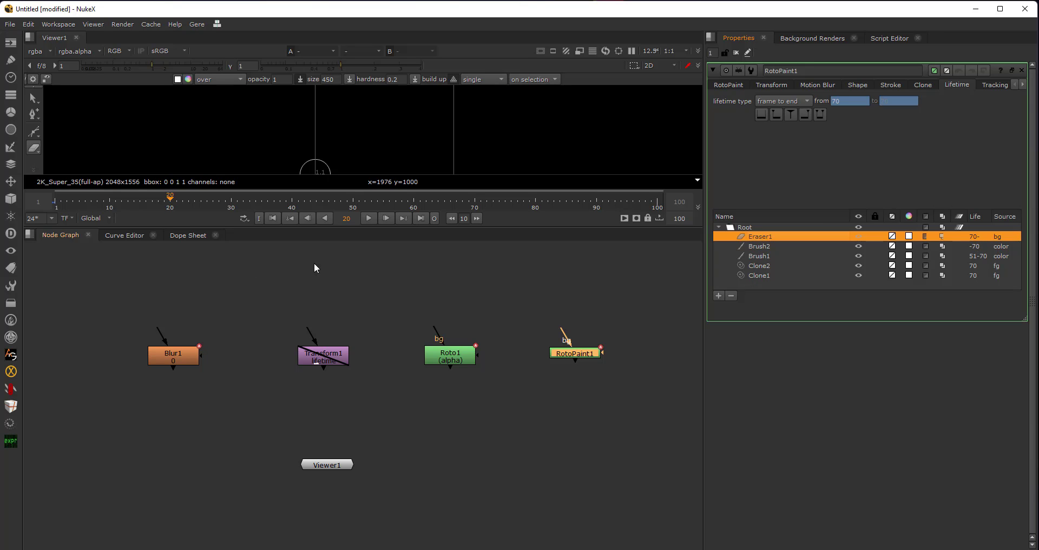
Show the Dope Sheet and select all strokes from Eraser1 to Clone1 in RotoPaint1 so their curves are listed.
{"action": "left_click", "coordinate": [492, 284]}
{"action": "left_click_drag", "start_coordinate": [492, 284], "coordinate": [635, 397]}
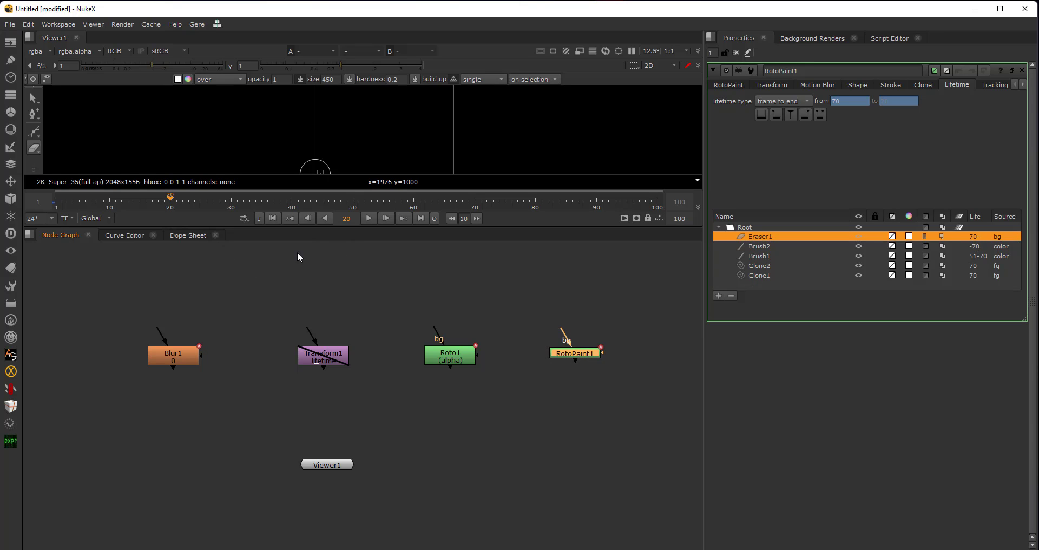
{"action": "left_click", "coordinate": [187, 236]}
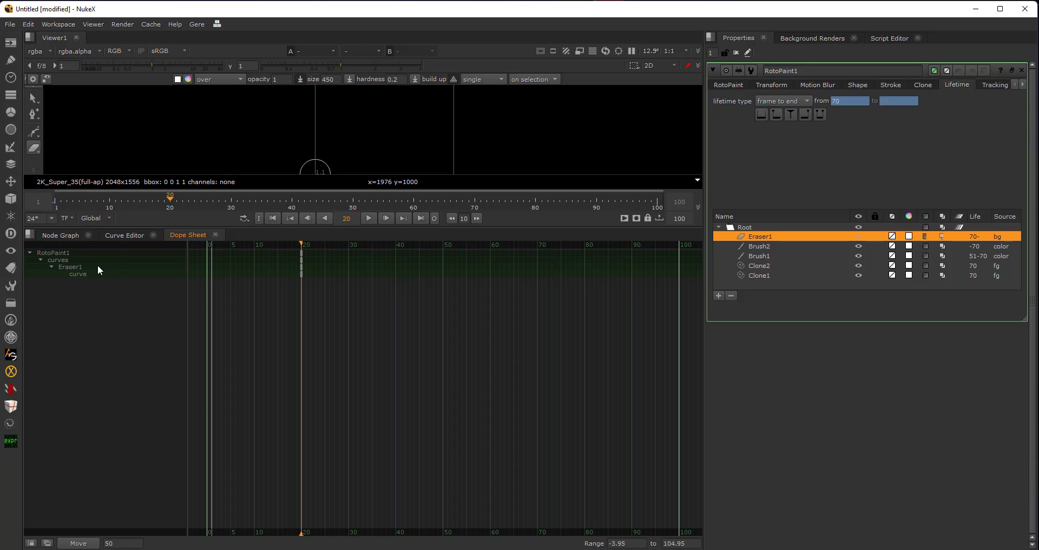
{"action": "left_click", "coordinate": [733, 86]}
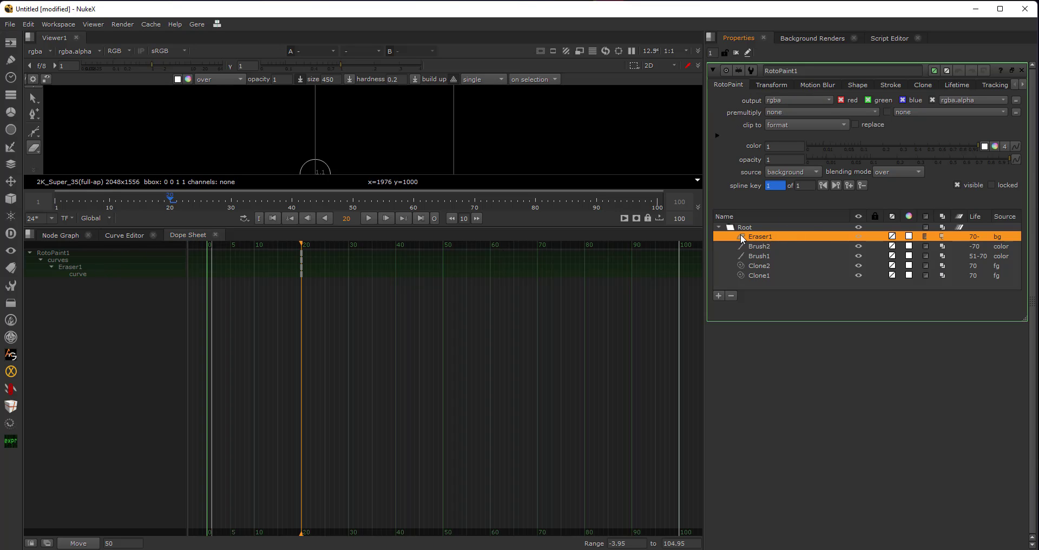
{"action": "left_click", "coordinate": [756, 228]}
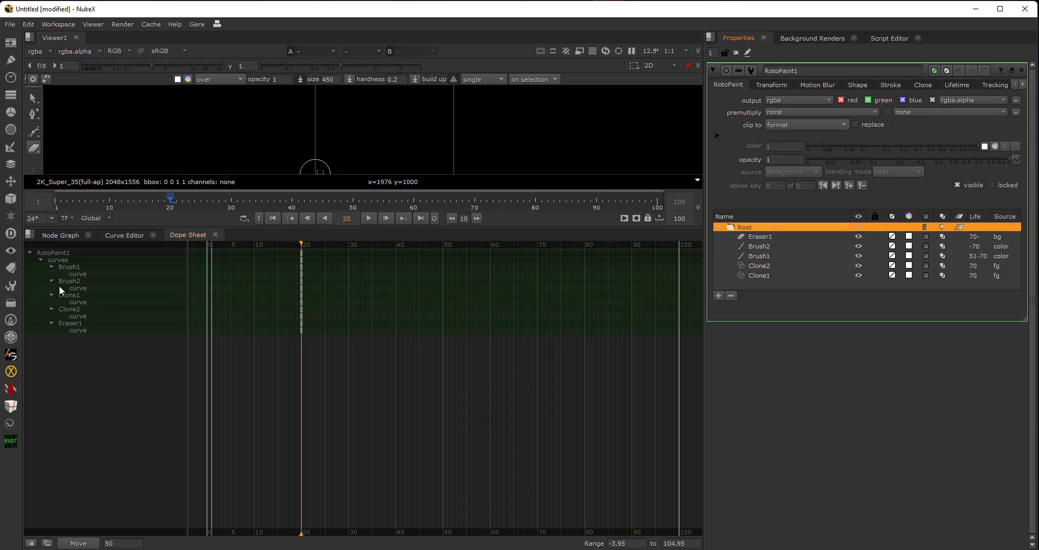
{"action": "left_click", "coordinate": [763, 238]}
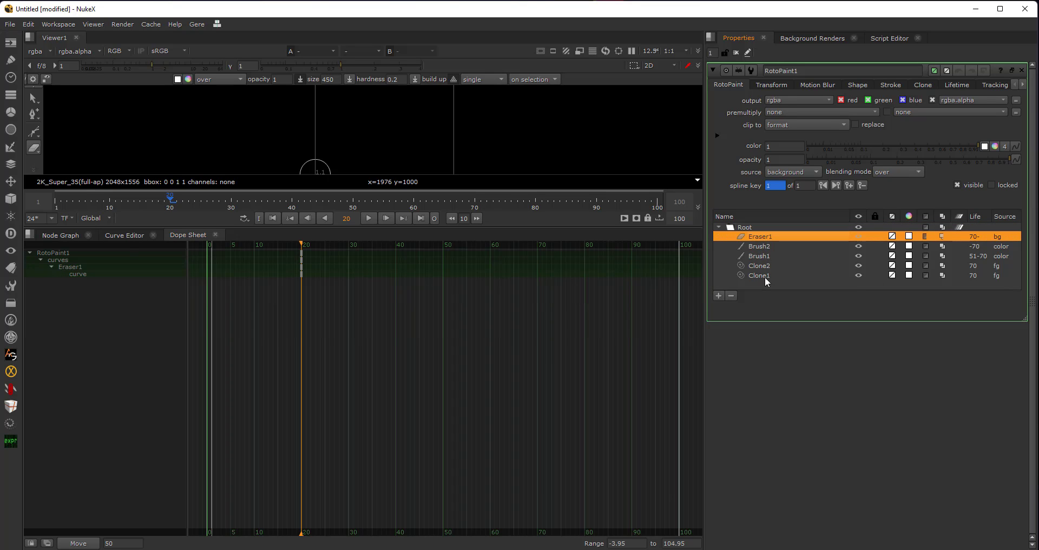
{"action": "left_click", "coordinate": [768, 276], "text": "shift"}
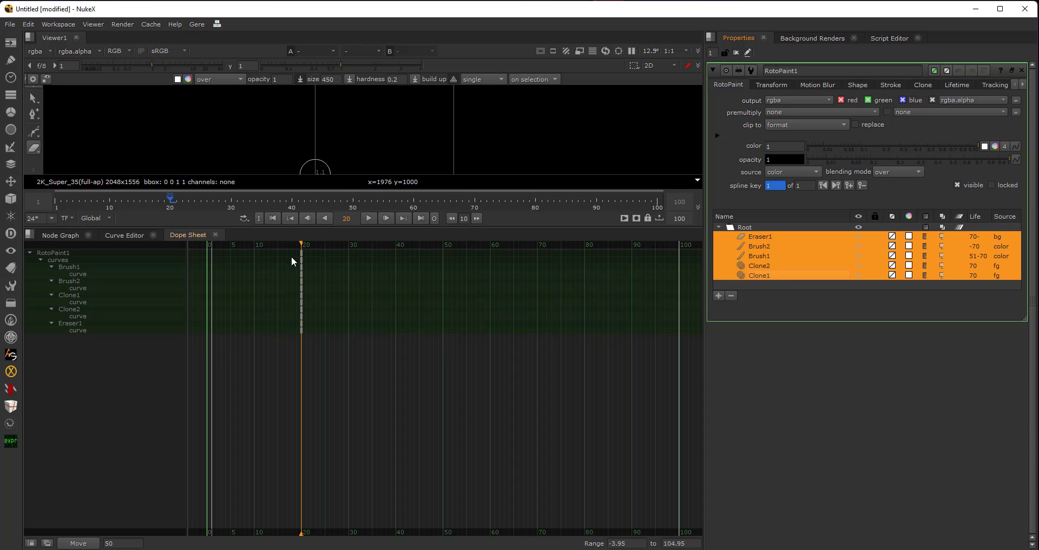
Select the curve keyframes of all RotoPaint1 strokes in the Dope Sheet and move them by 50 frames.
{"action": "left_click_drag", "start_coordinate": [285, 252], "coordinate": [365, 339]}
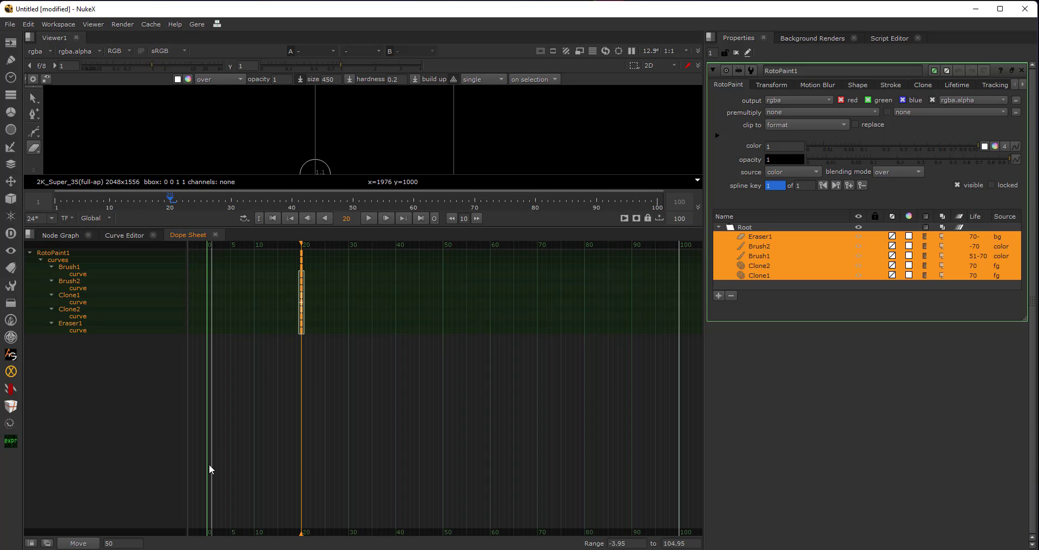
{"action": "left_click", "coordinate": [119, 543]}
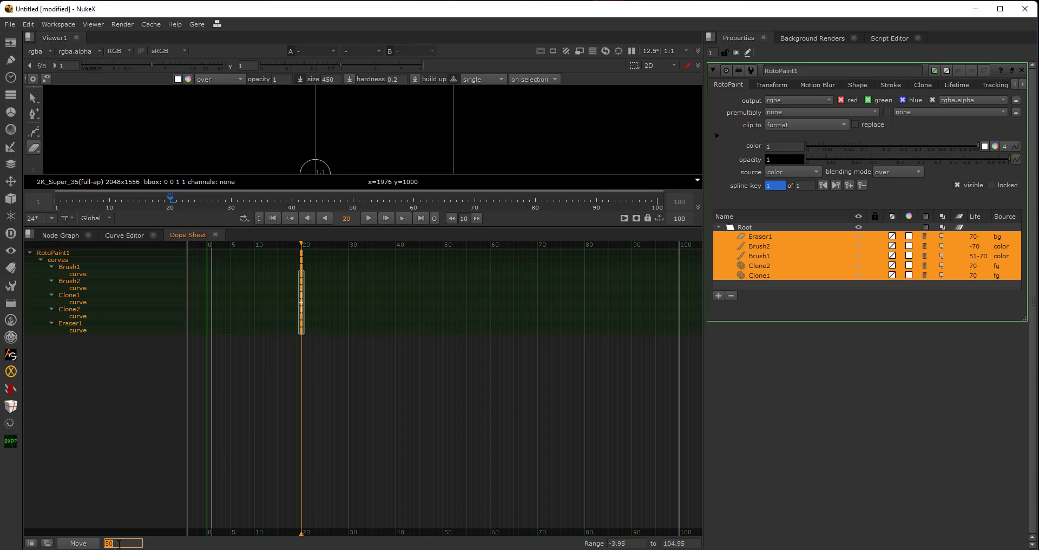
{"action": "left_click", "coordinate": [79, 543]}
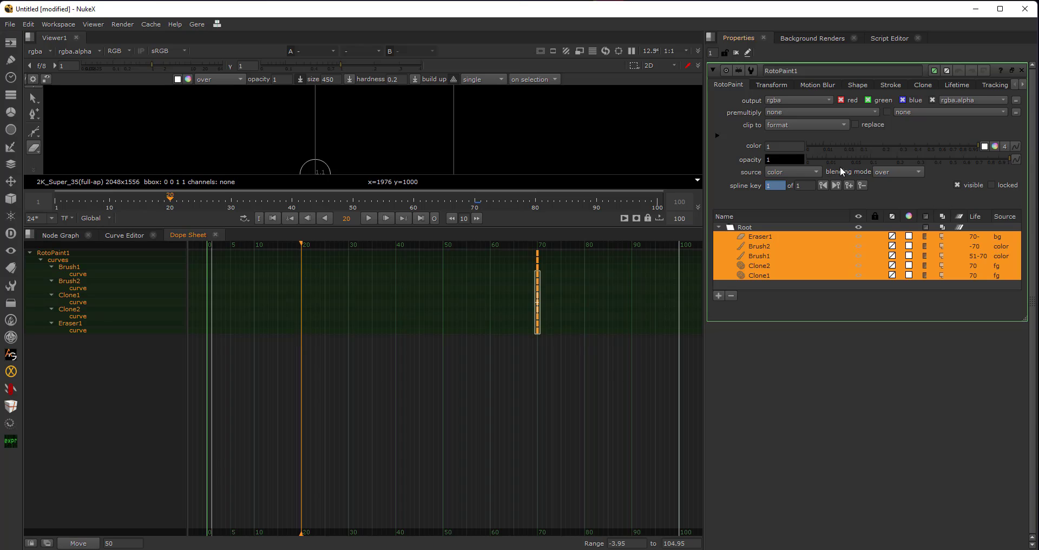
Go to frame 70 to check the moved stroke keyframes, and view RotoPaint1's lifetime settings.
{"action": "left_click", "coordinate": [778, 288]}
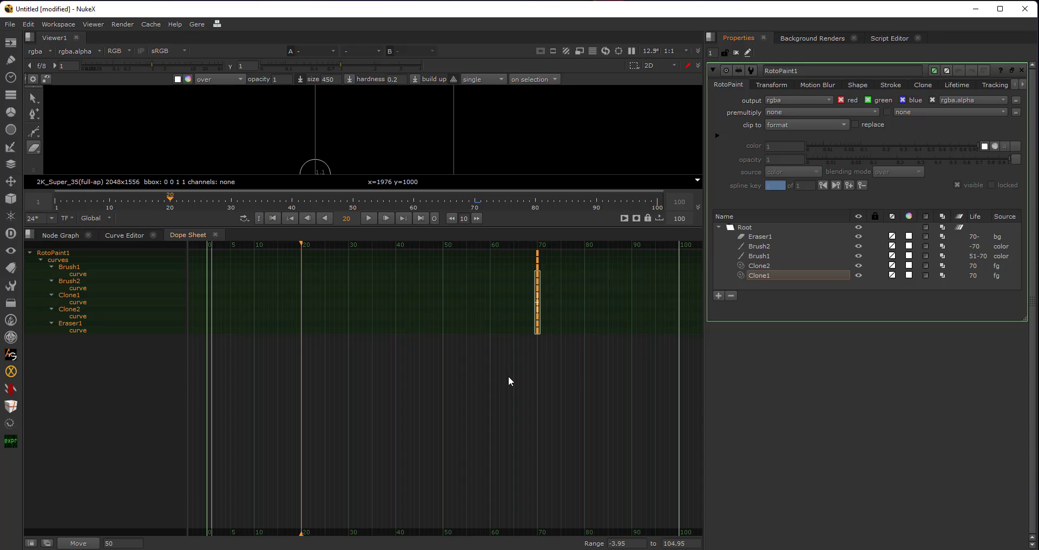
{"action": "left_click_drag", "start_coordinate": [462, 372], "coordinate": [622, 264]}
{"action": "left_click", "coordinate": [476, 205]}
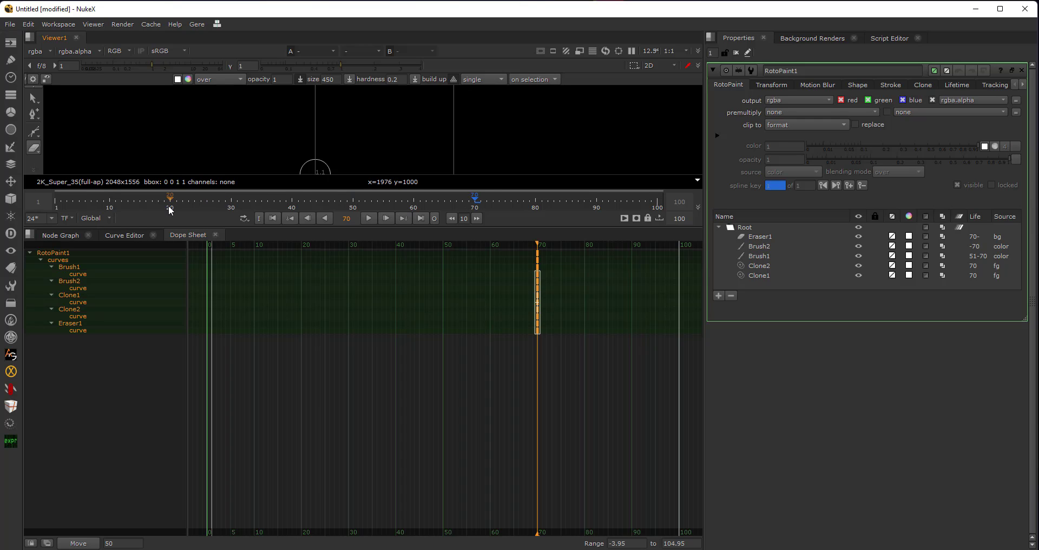
{"action": "left_click", "coordinate": [956, 85]}
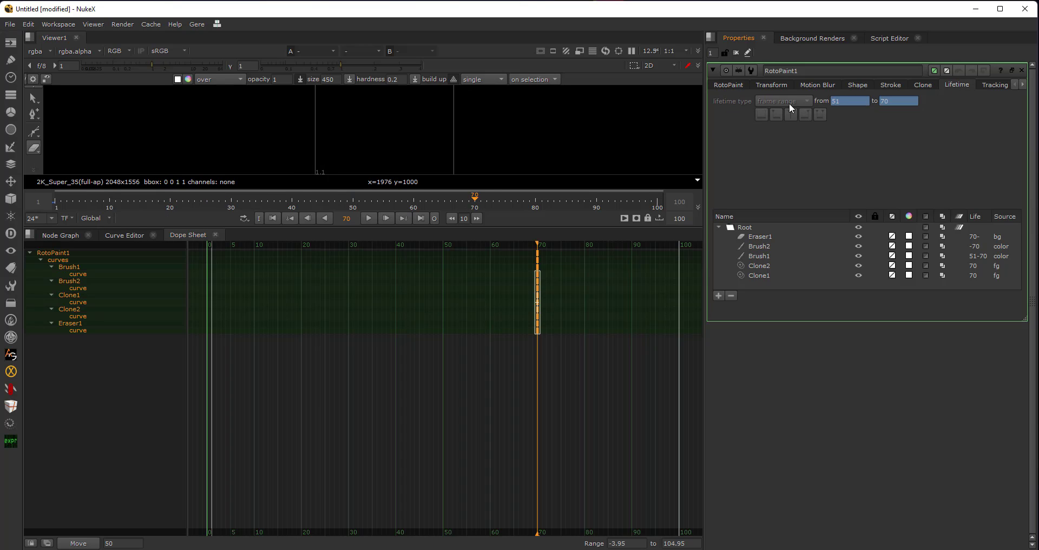
Return to the Node Graph and open Blur1's properties to inspect its animated size.
{"action": "left_click", "coordinate": [64, 234]}
{"action": "left_click", "coordinate": [482, 372]}
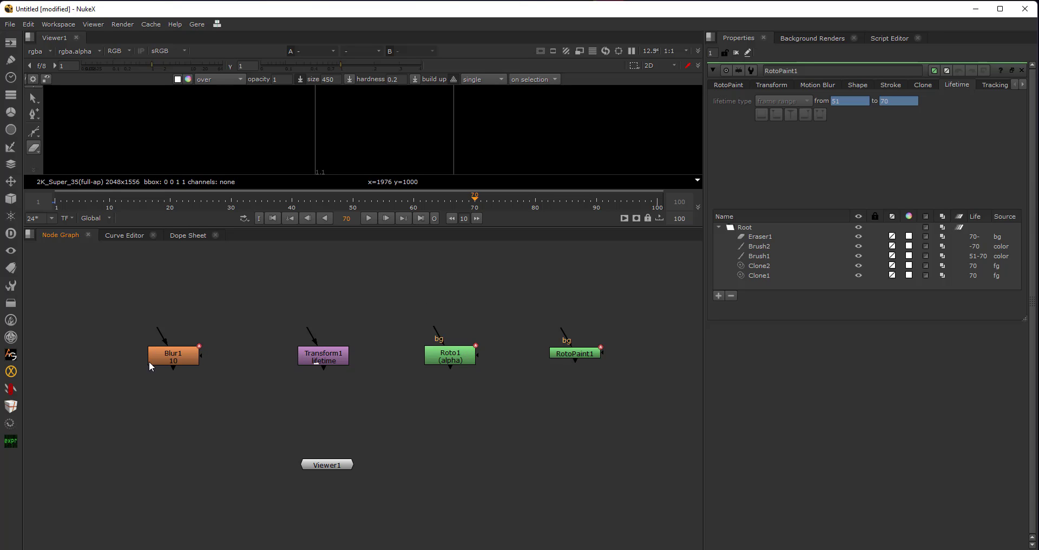
{"action": "double_click", "coordinate": [183, 355]}
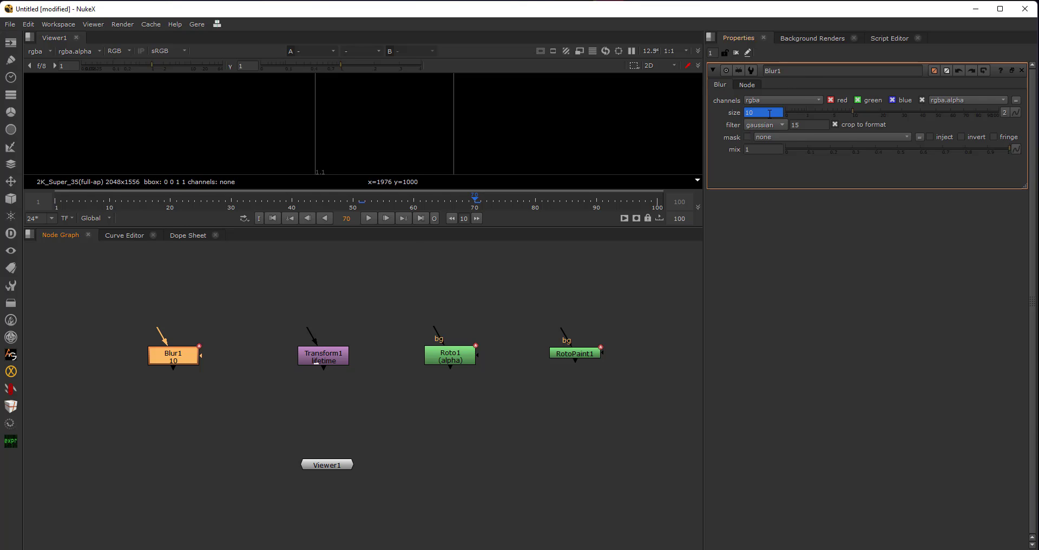
Open Transform1's properties to check its lifetime range.
{"action": "left_click", "coordinate": [309, 344]}
{"action": "double_click", "coordinate": [323, 358]}
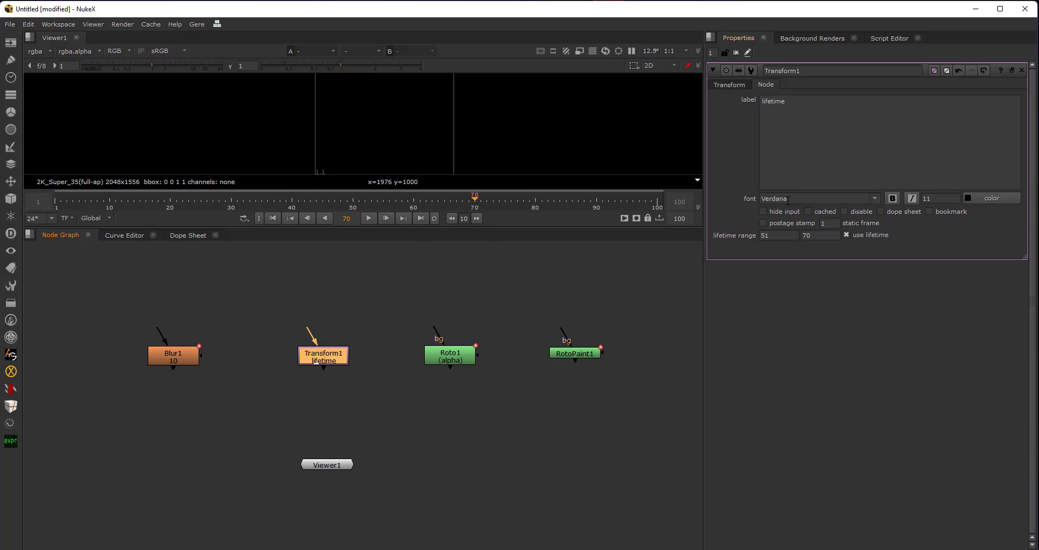
Open Roto1's main Roto settings and select the Bezier1 curve and opacity keyframes in the Dope Sheet for inspection.
{"action": "left_click", "coordinate": [460, 360]}
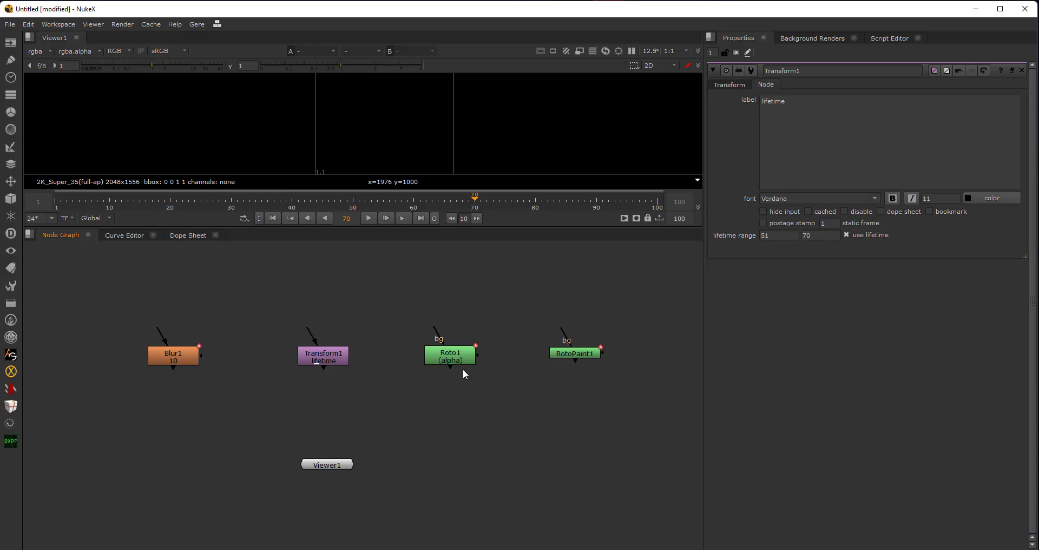
{"action": "double_click", "coordinate": [470, 361]}
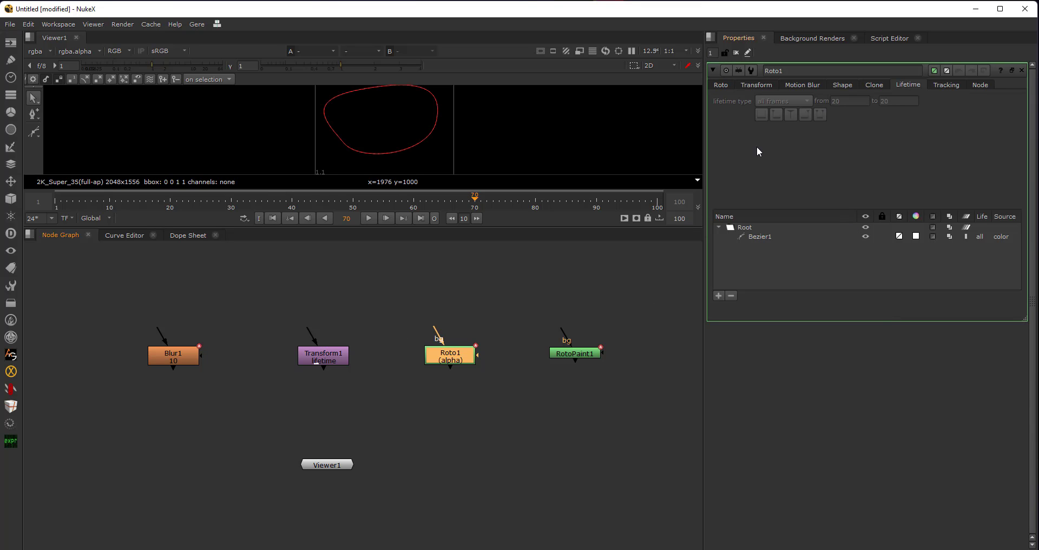
{"action": "left_click", "coordinate": [721, 84]}
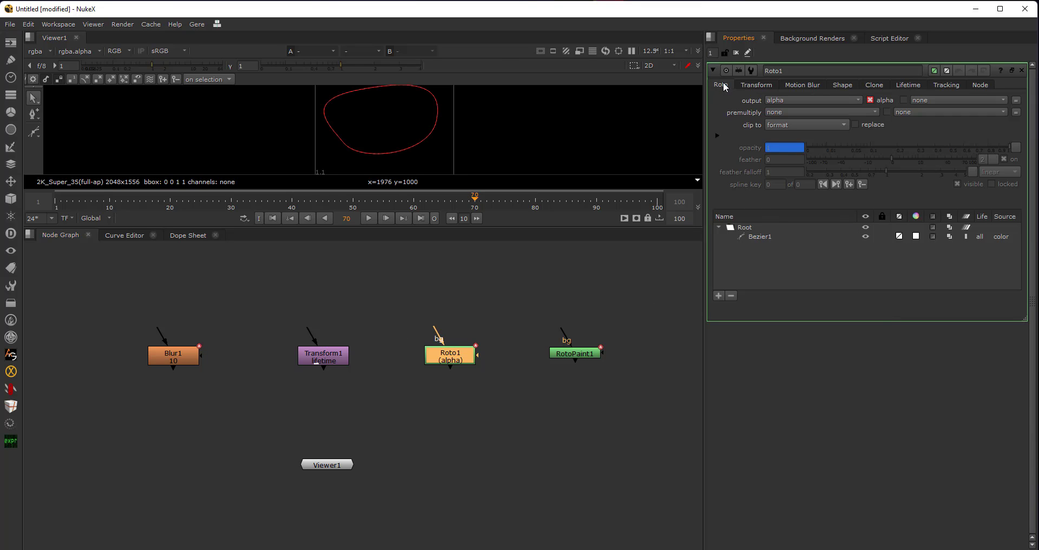
{"action": "left_click", "coordinate": [188, 234]}
{"action": "left_click_drag", "start_coordinate": [370, 305], "coordinate": [600, 248]}
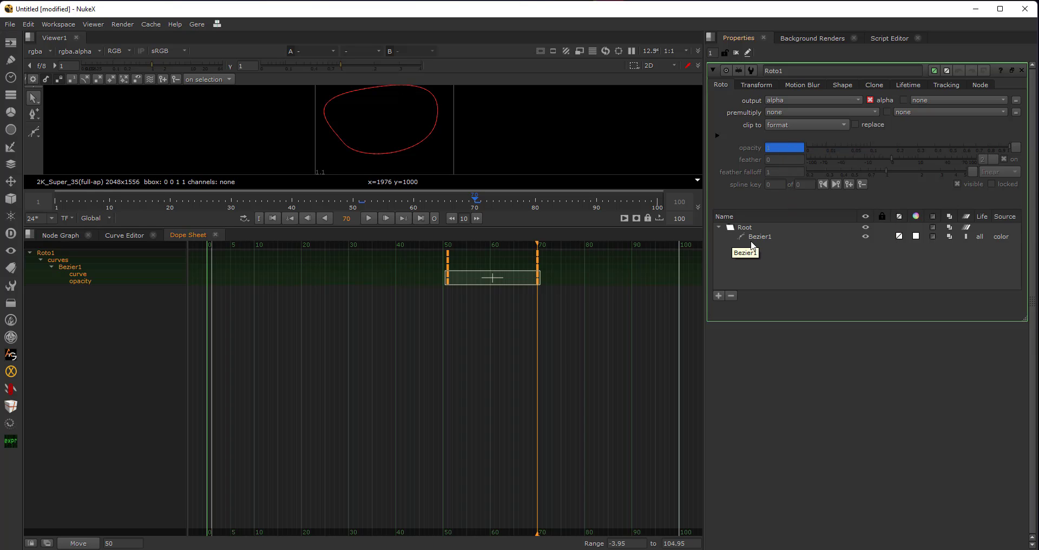
Open RotoPaint1 from the Node Graph, select the Clone1 stroke, and select its curve keyframes in the Dope Sheet for inspection.
{"action": "left_click", "coordinate": [60, 236]}
{"action": "left_click", "coordinate": [554, 383]}
{"action": "double_click", "coordinate": [583, 354]}
{"action": "left_click", "coordinate": [771, 265]}
{"action": "left_click", "coordinate": [771, 274]}
{"action": "left_click", "coordinate": [195, 238]}
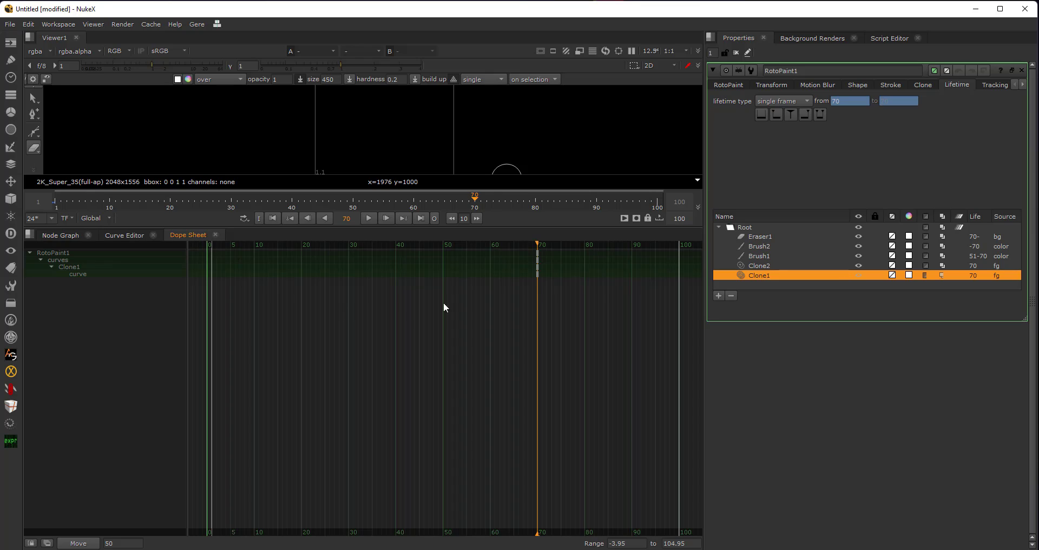
{"action": "key", "text": "ctrl+a"}
{"action": "left_click_drag", "start_coordinate": [491, 308], "coordinate": [568, 257]}
Return to the Node Graph and go through RotoPaint1's strokes from Clone2 up to Eraser1 to check their lifetime settings.
{"action": "left_click", "coordinate": [64, 234]}
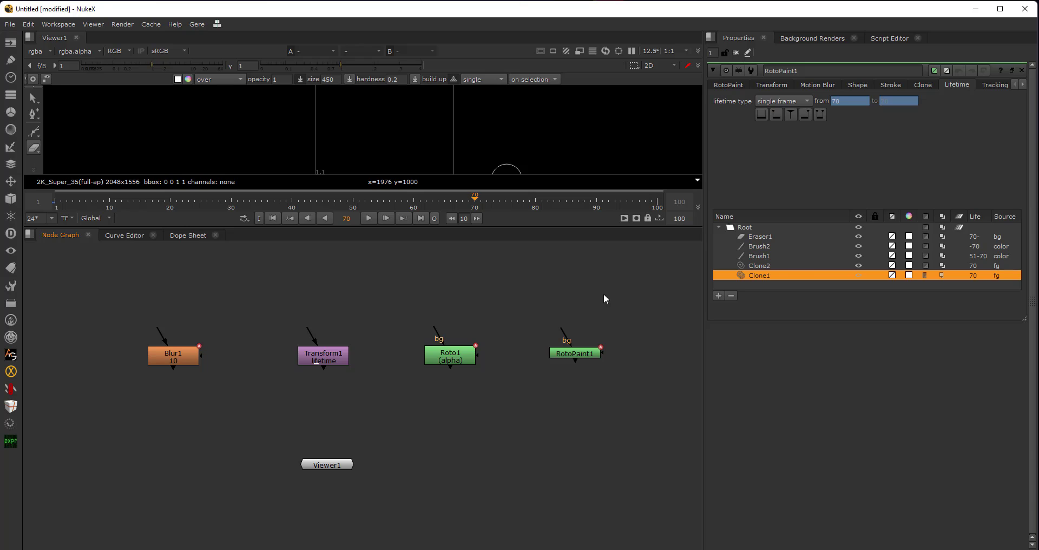
{"action": "left_click", "coordinate": [787, 265]}
{"action": "left_click", "coordinate": [775, 255]}
{"action": "left_click", "coordinate": [768, 244]}
{"action": "left_click", "coordinate": [772, 237]}
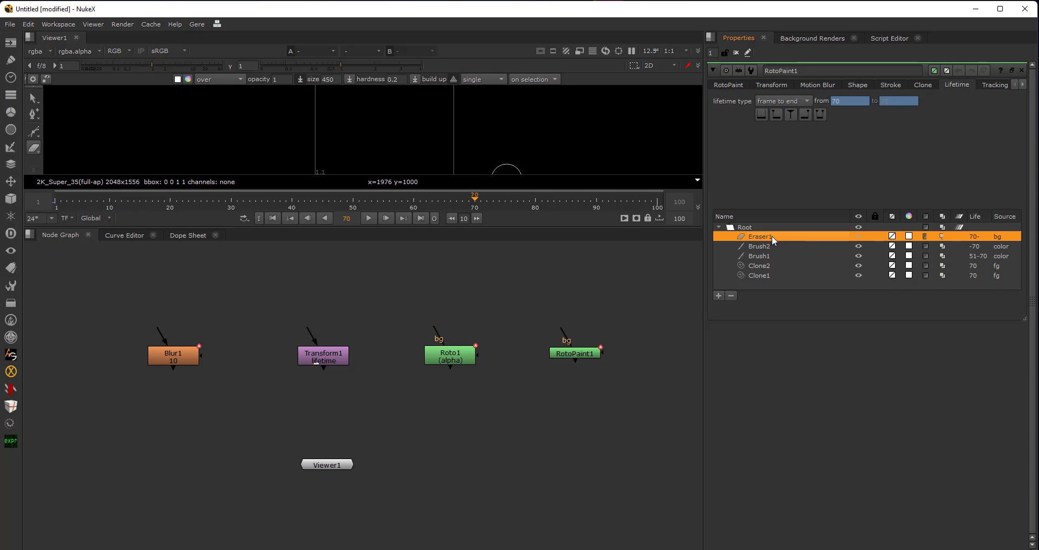